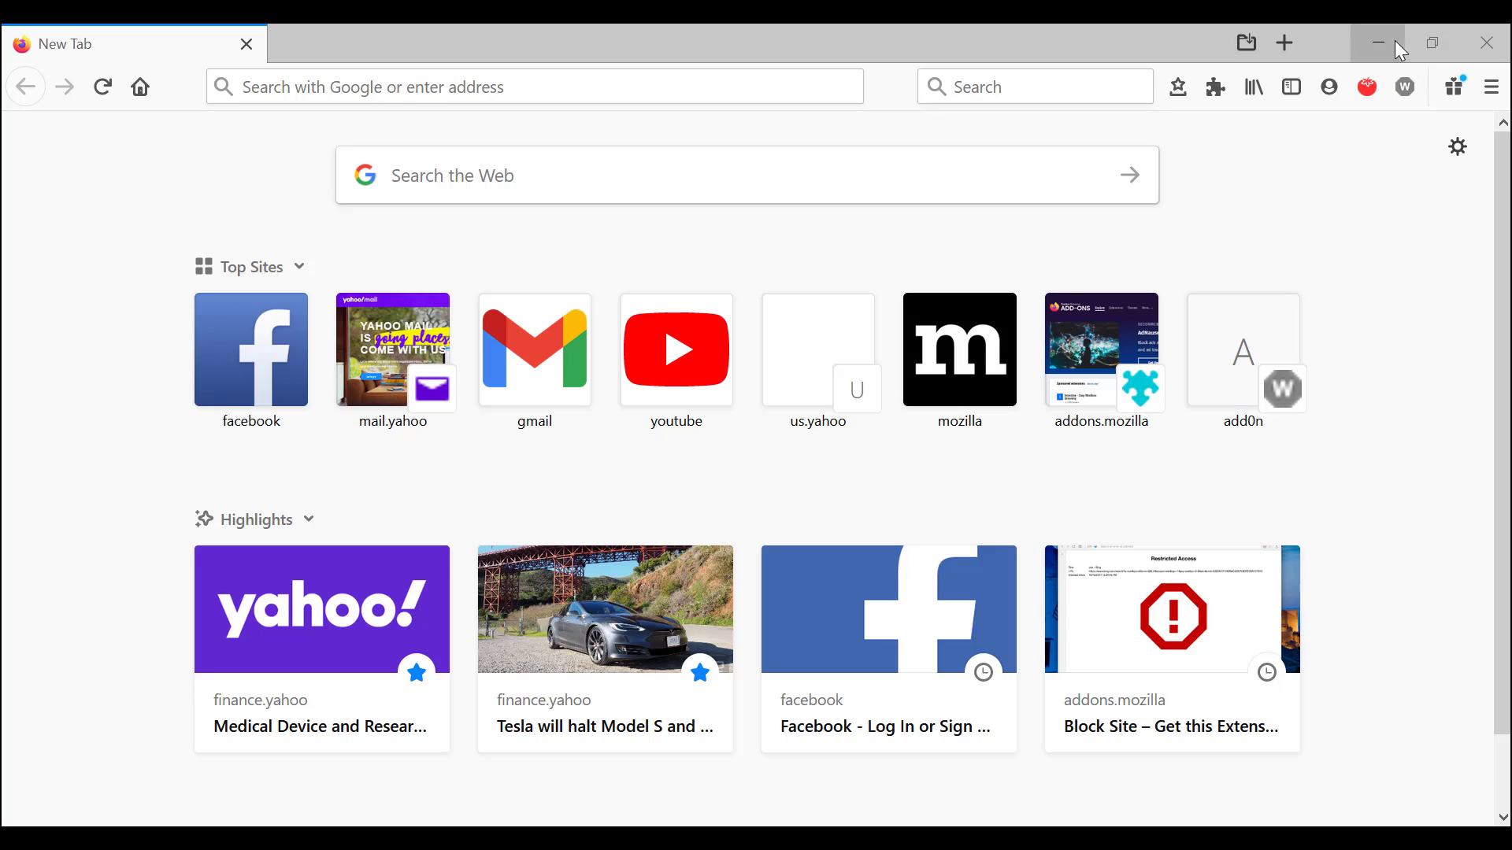
# Open the Add-ons Manager from the Firefox main menu
pyautogui.click(1492, 90)
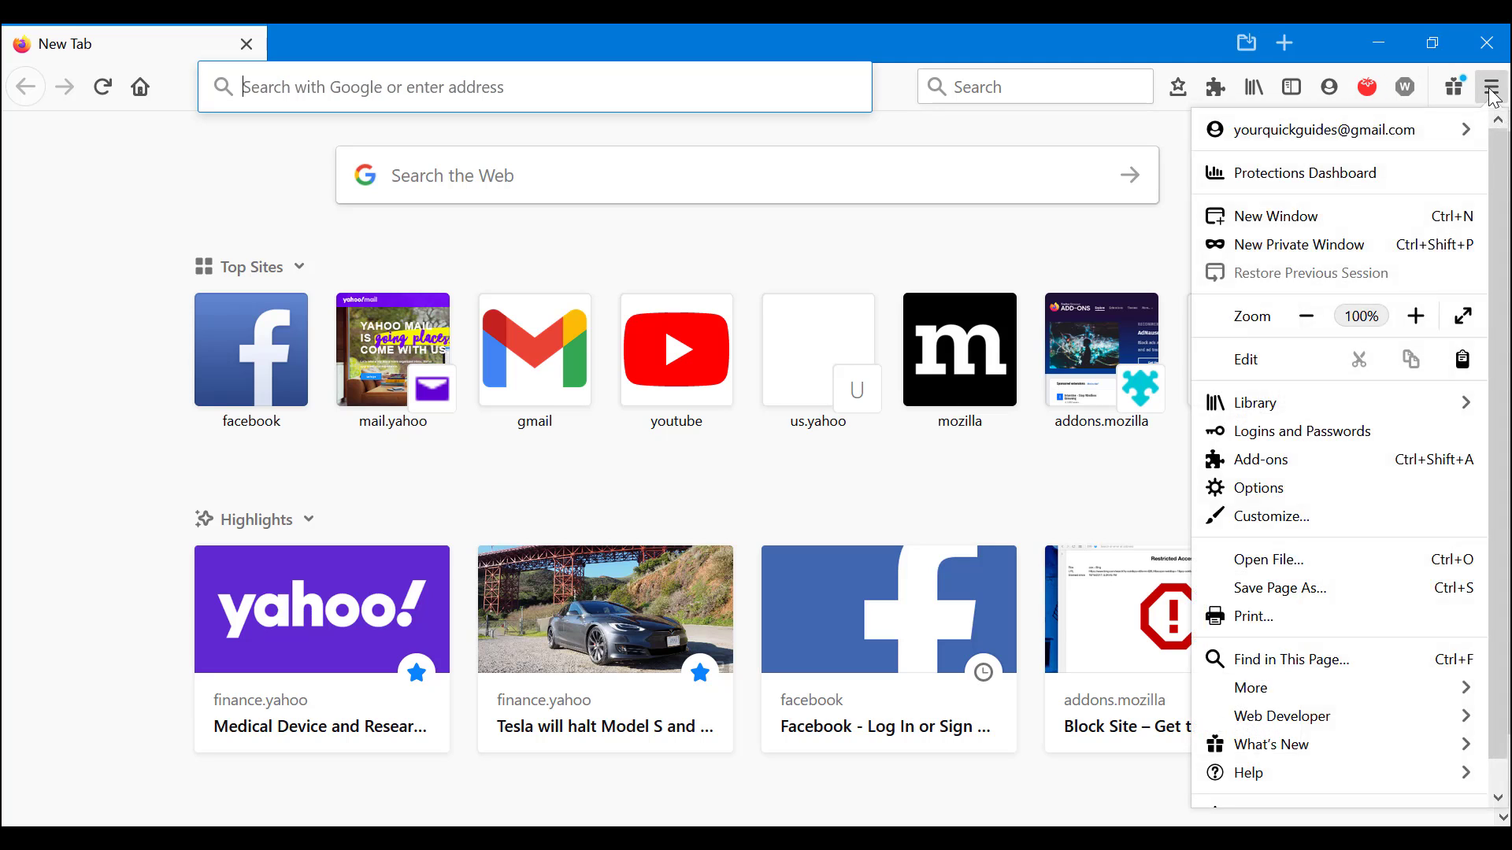
pyautogui.click(1274, 461)
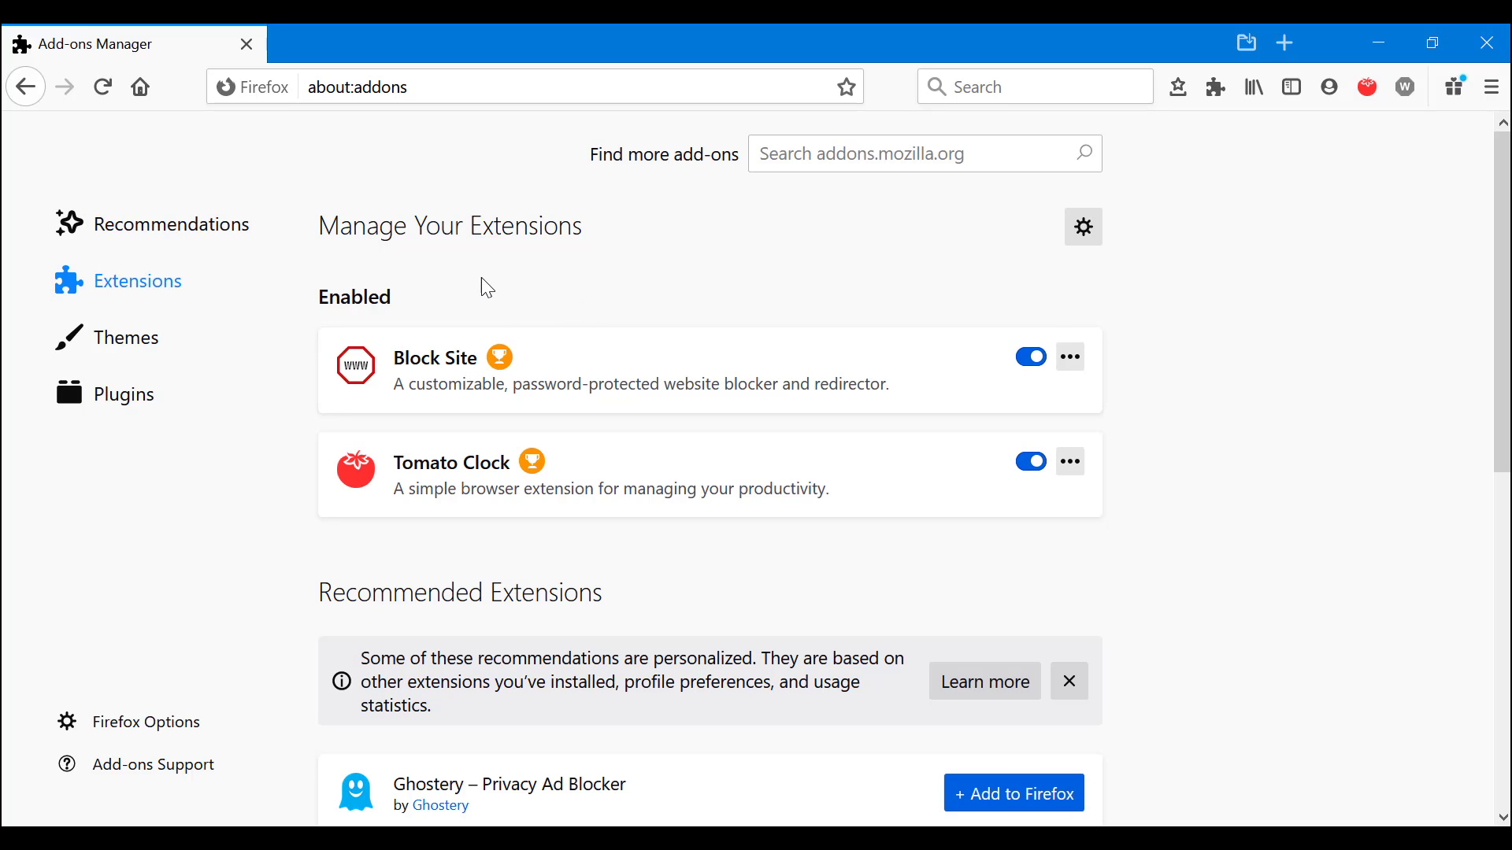
pyautogui.scroll(-2, 511, 386)
pyautogui.scroll(2, 508, 382)
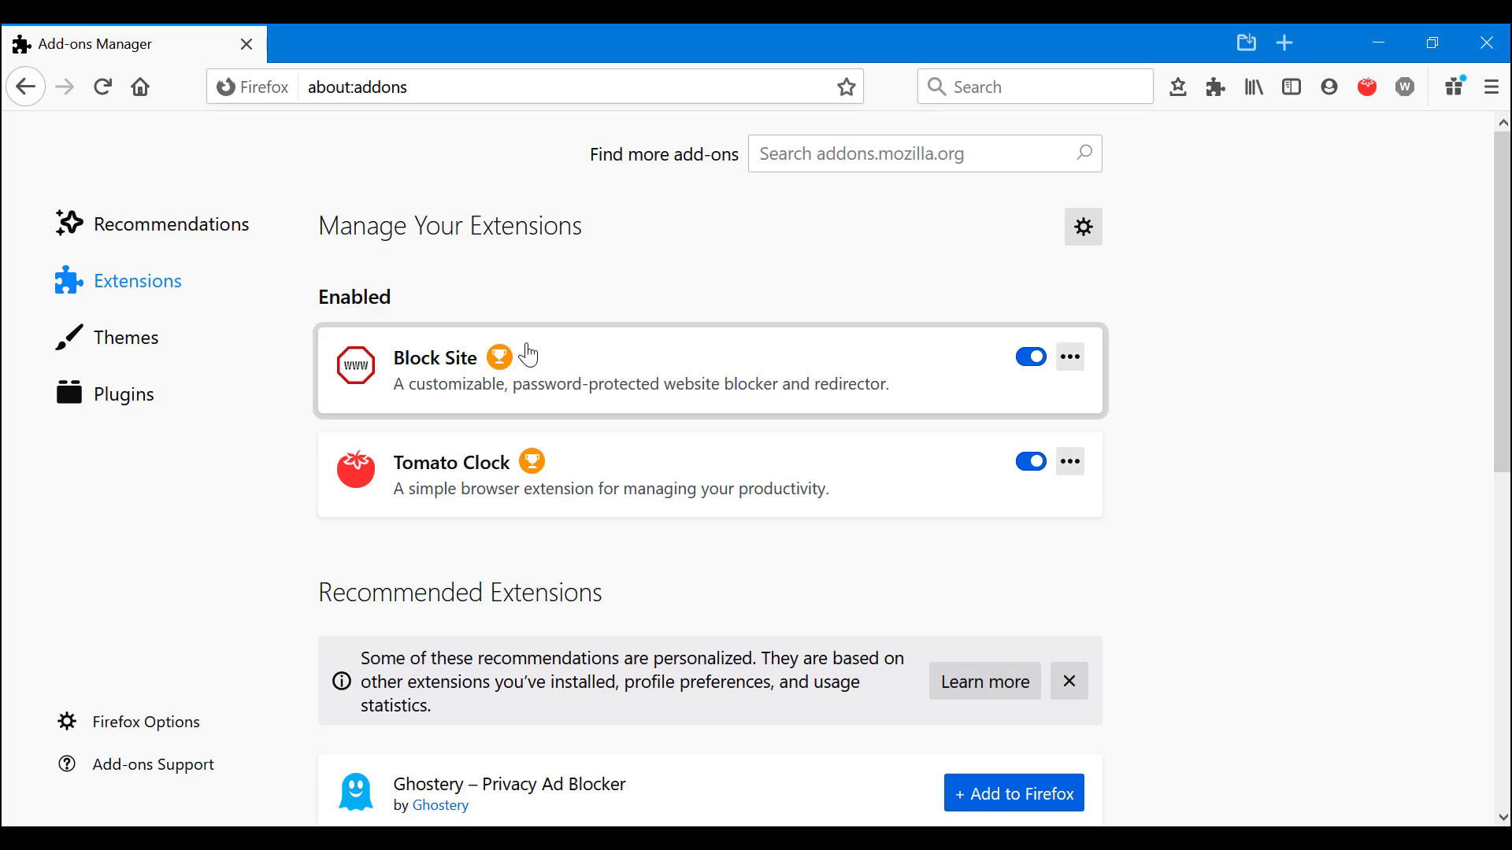
pyautogui.scroll(-4, 677, 242)
pyautogui.scroll(-4, 702, 233)
pyautogui.scroll(7, 705, 235)
pyautogui.scroll(1, 611, 249)
pyautogui.scroll(-10, 601, 362)
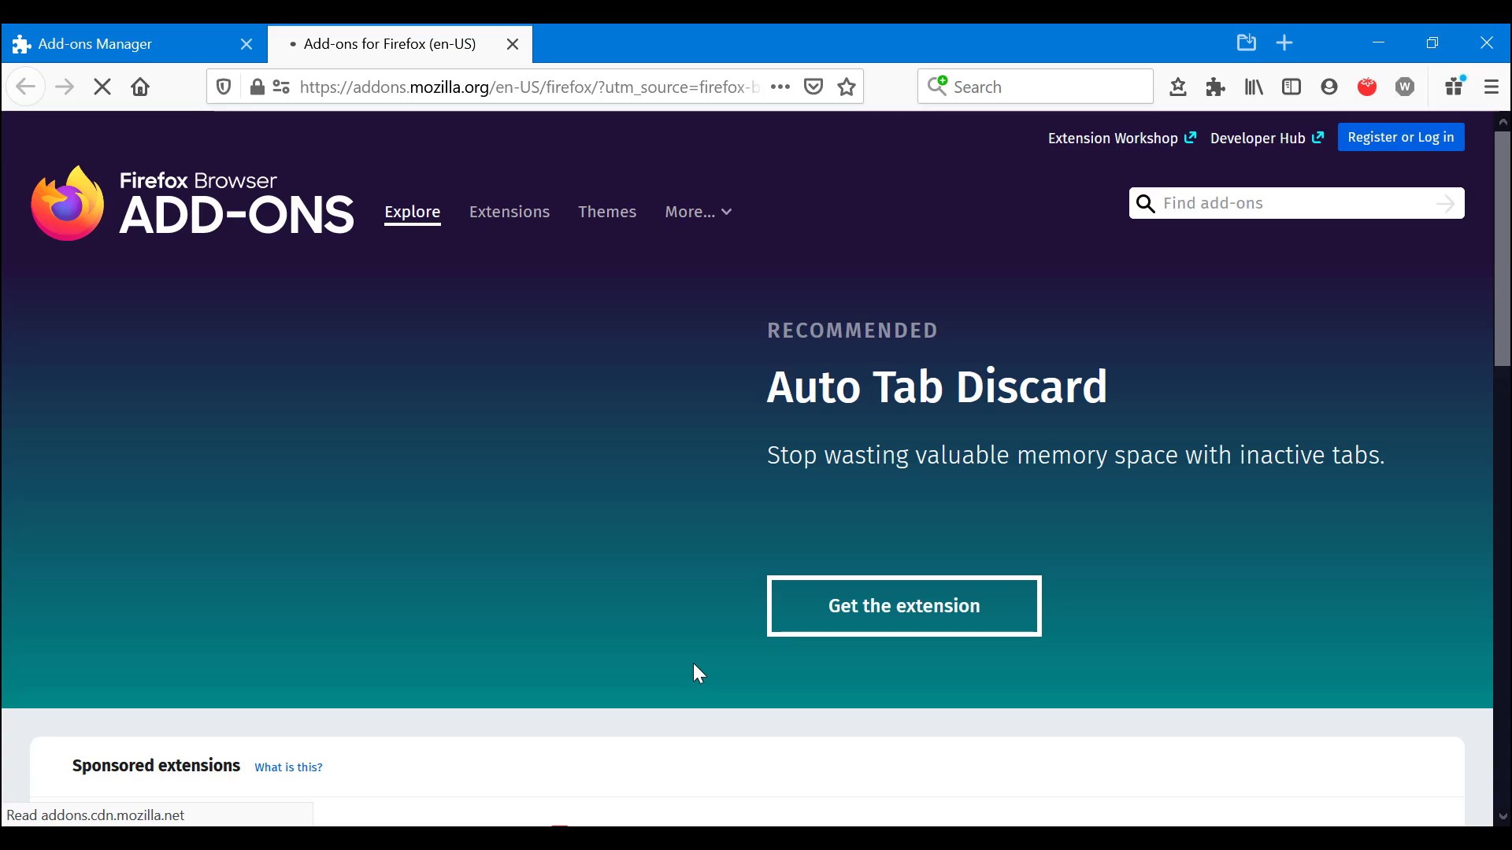
# Search the add-ons site for 'adblocker'
pyautogui.click(1235, 207)
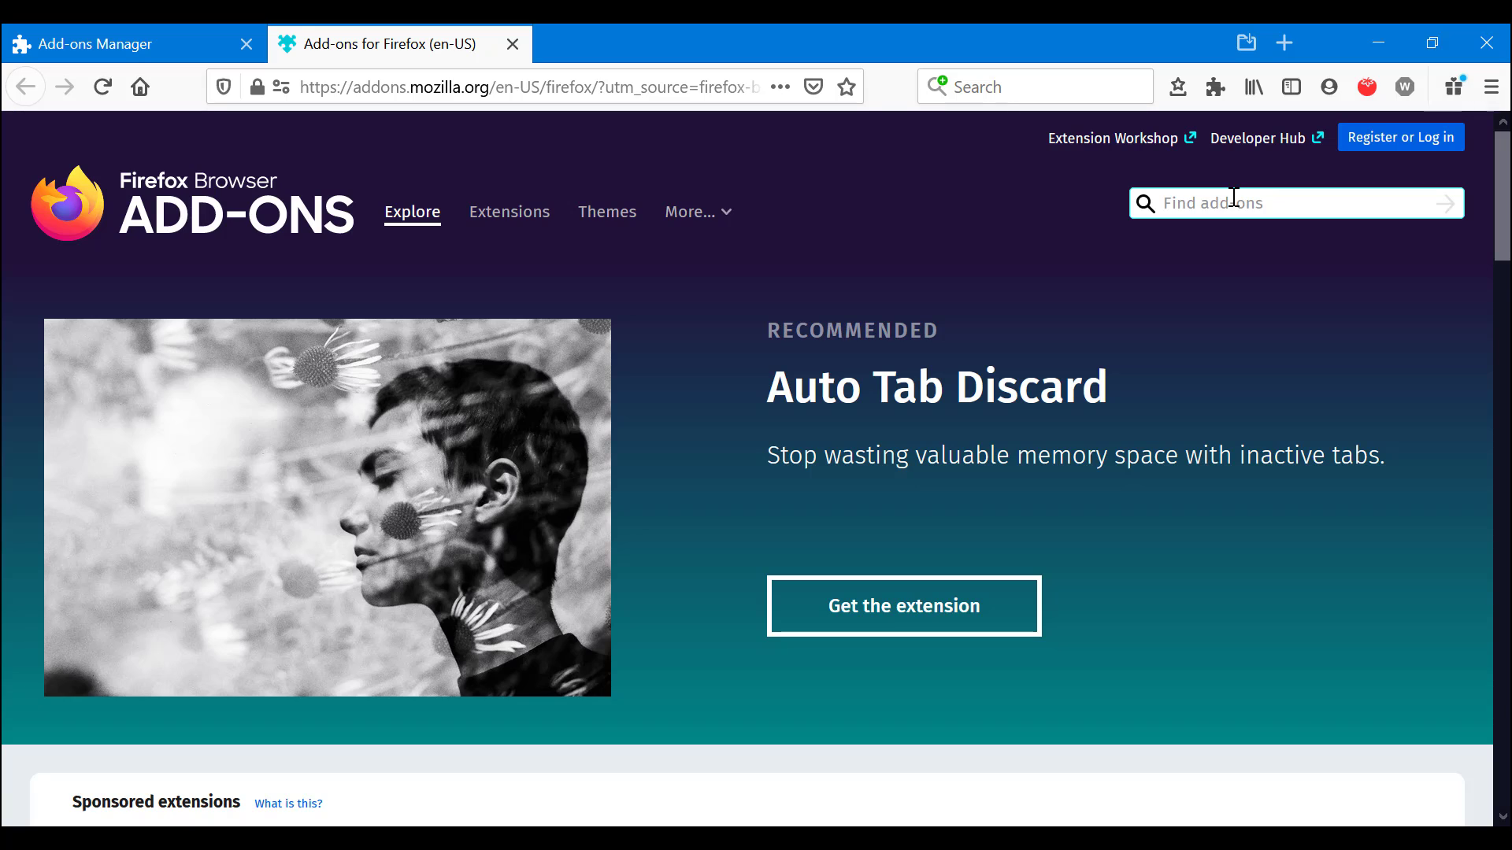
pyautogui.click(1234, 197)
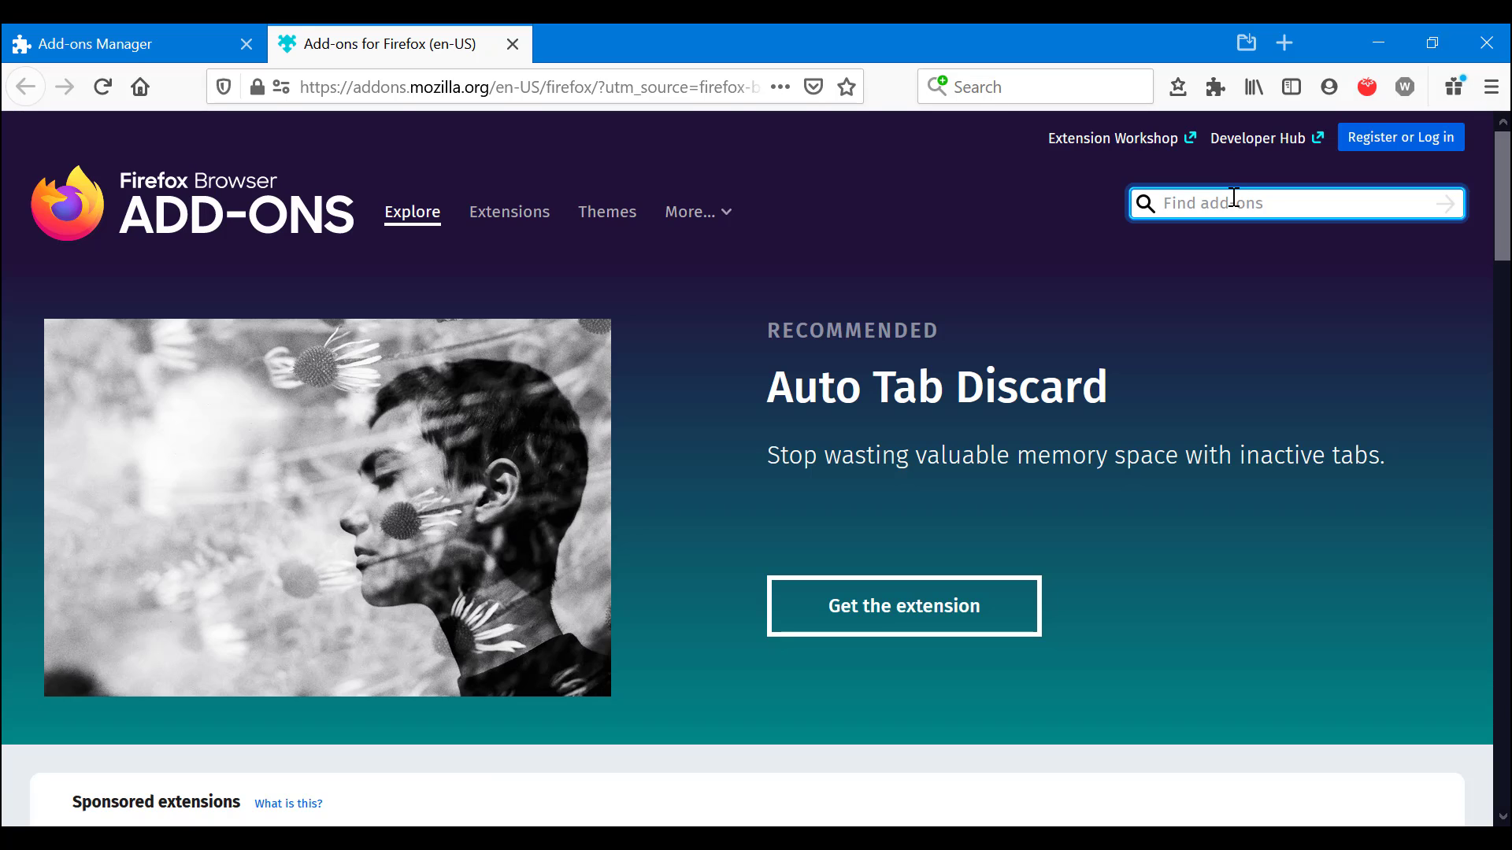
pyautogui.write('adb')
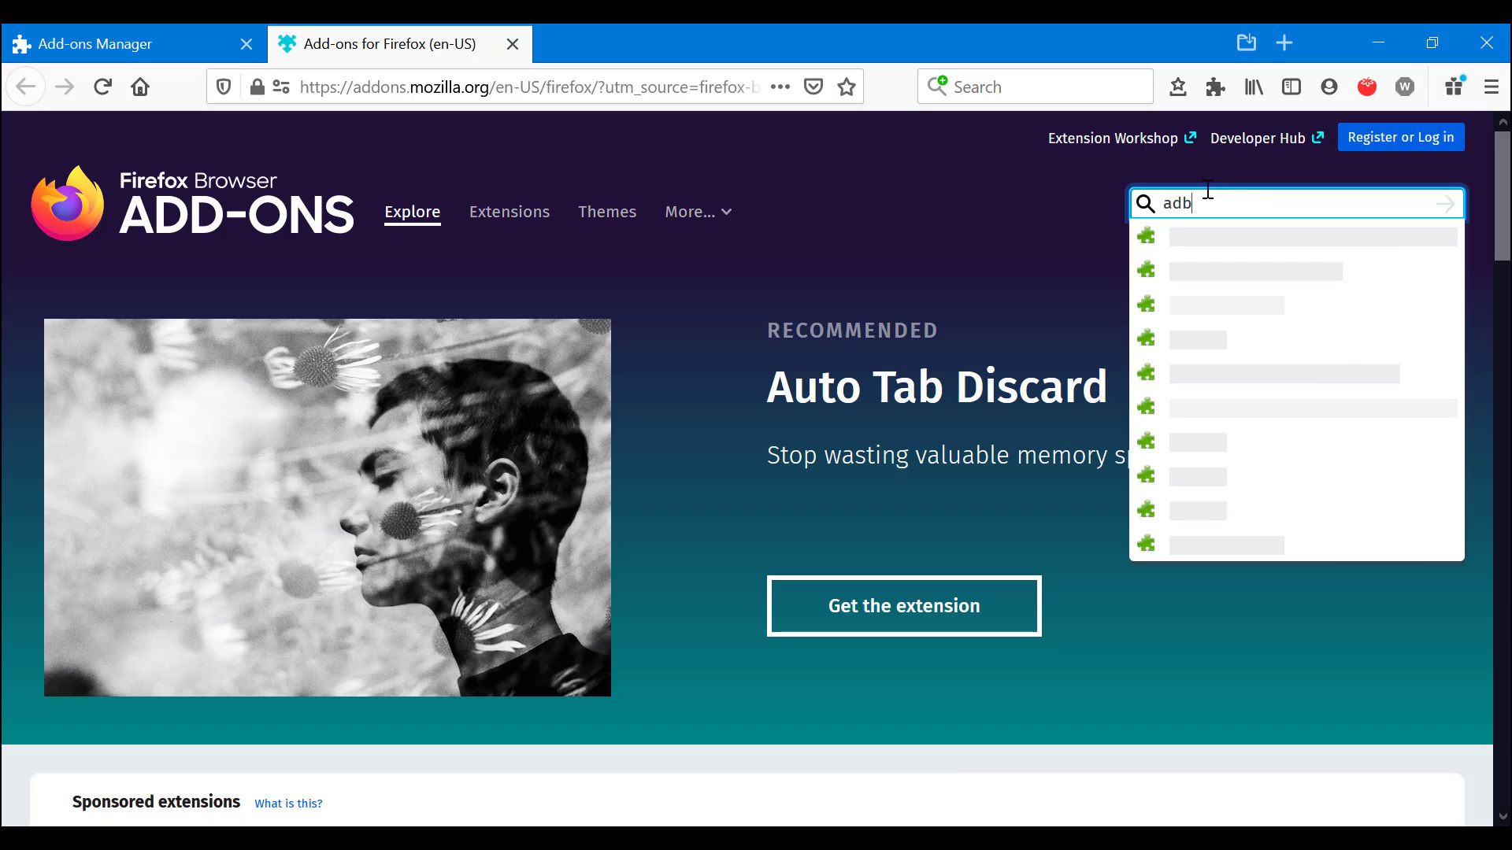
pyautogui.write('loc')
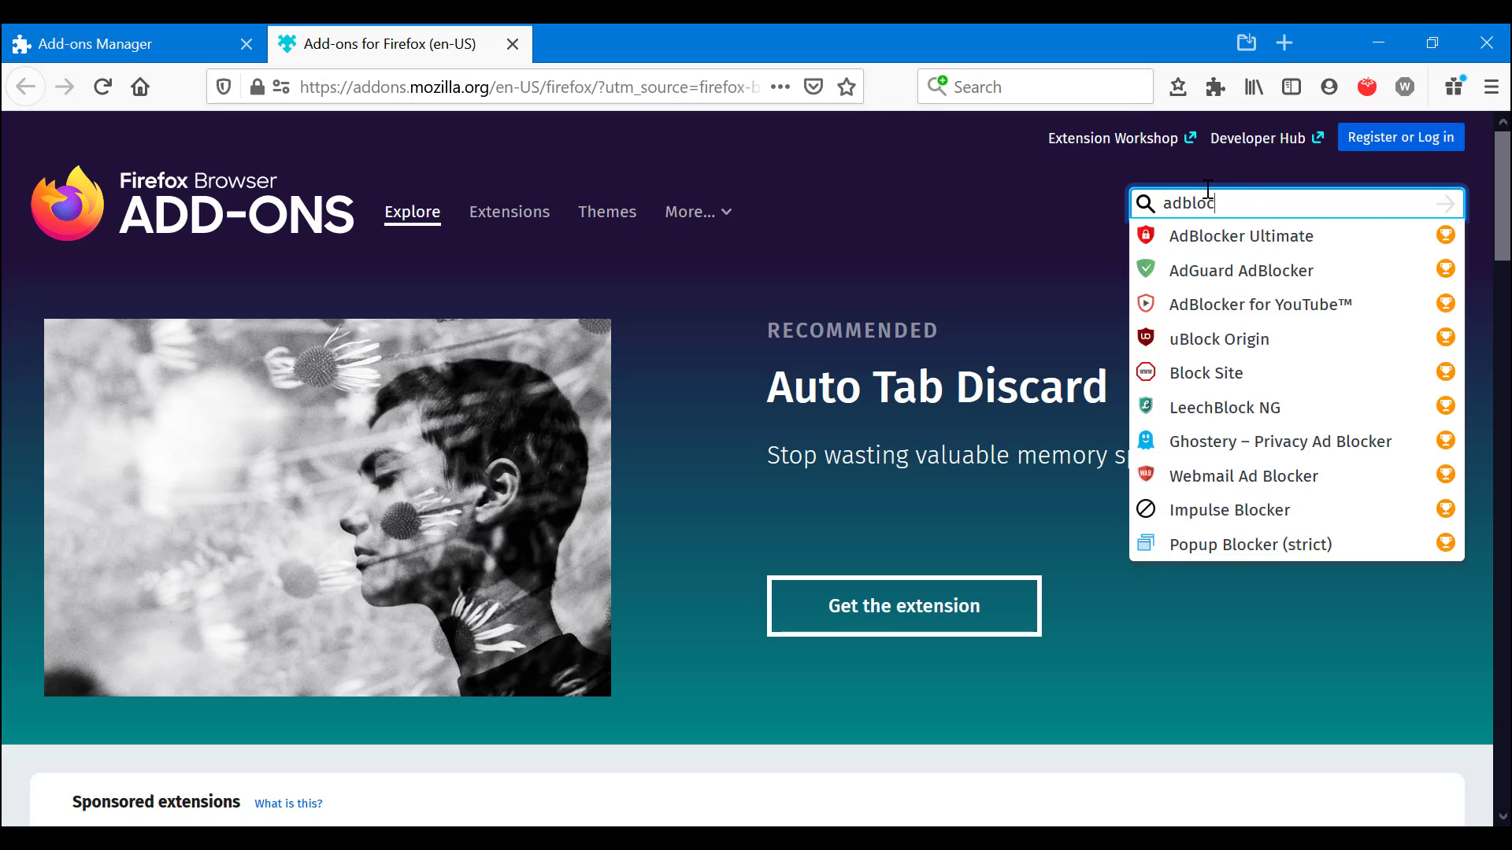
pyautogui.write('ker')
pyautogui.press('Return')
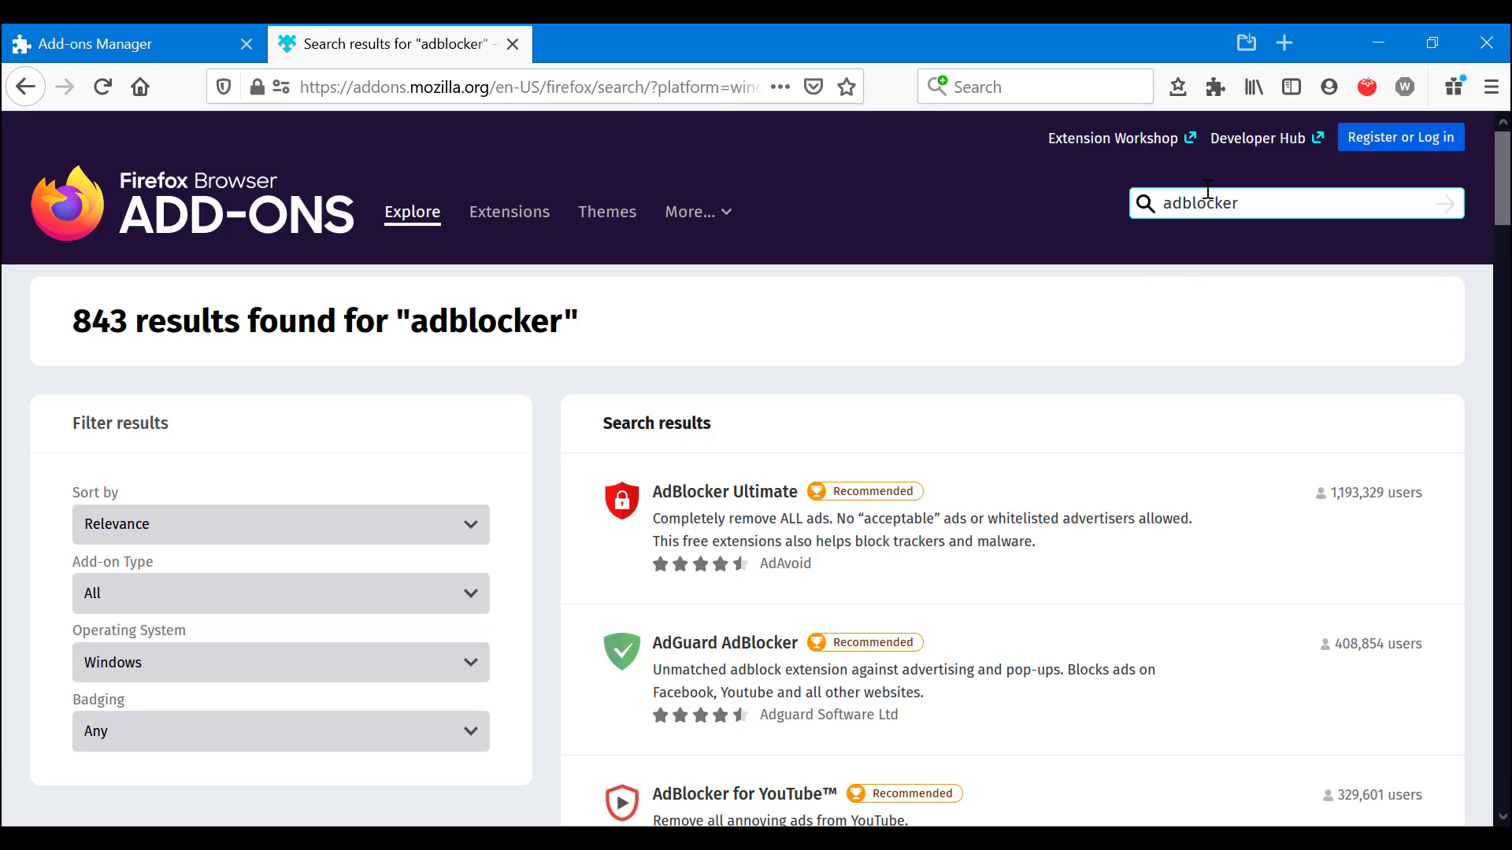
pyautogui.scroll(-2, 1009, 388)
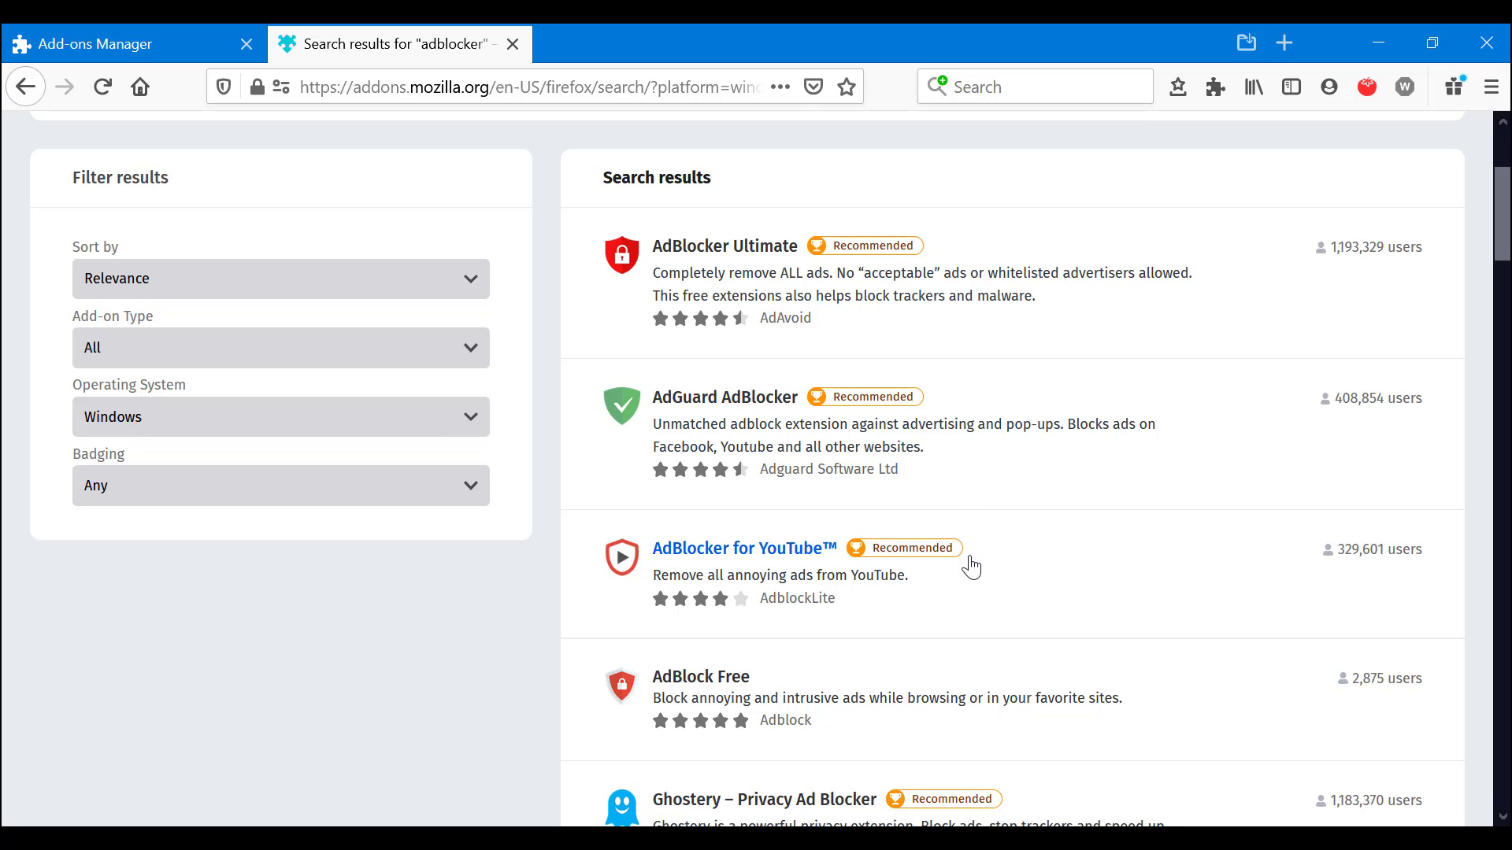
pyautogui.scroll(-1, 966, 553)
pyautogui.scroll(1, 966, 529)
pyautogui.scroll(2, 966, 520)
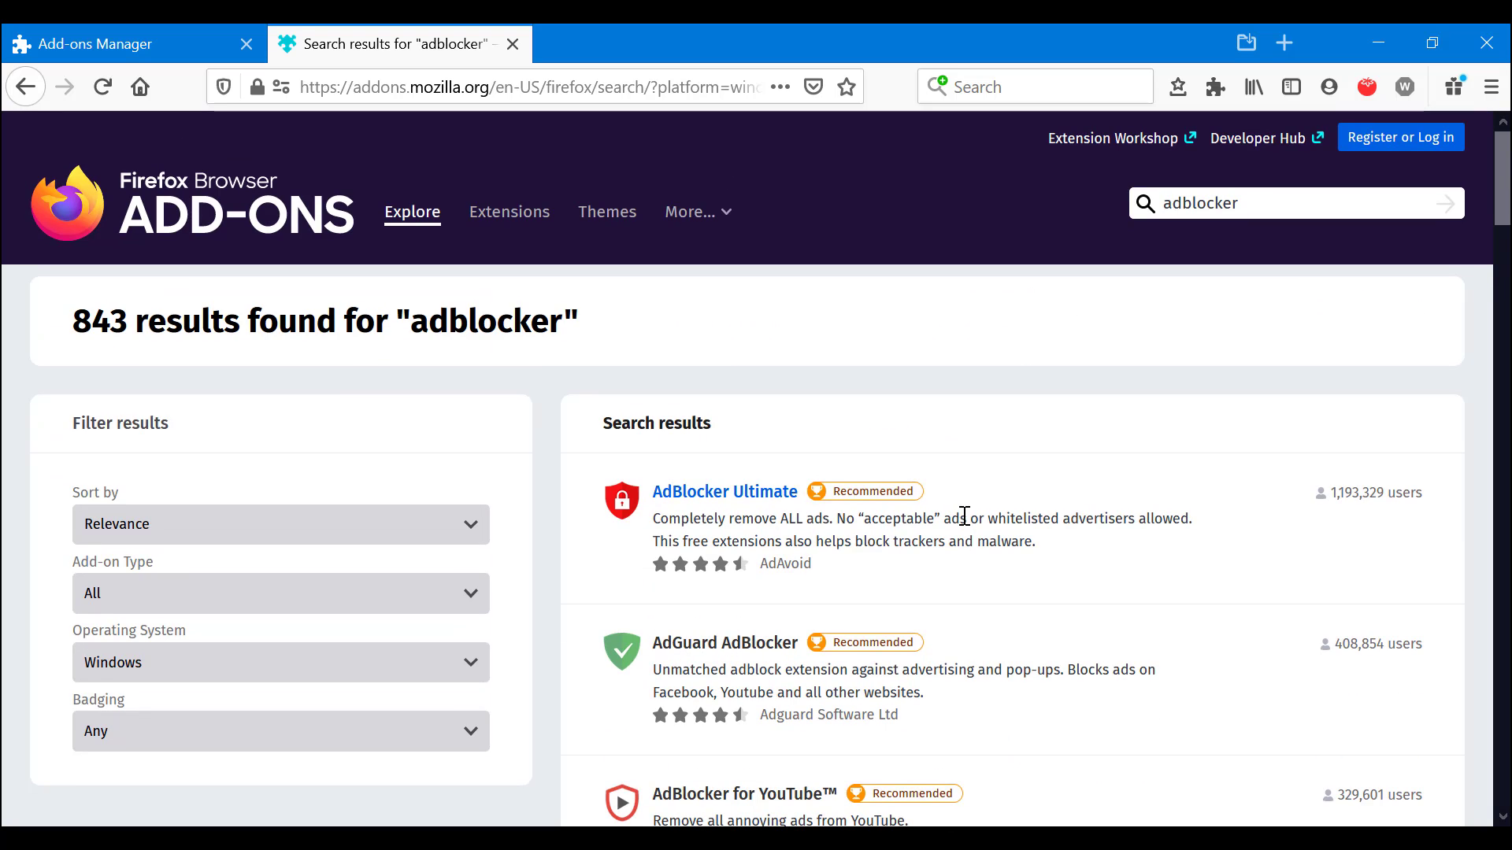
pyautogui.scroll(-1, 357, 416)
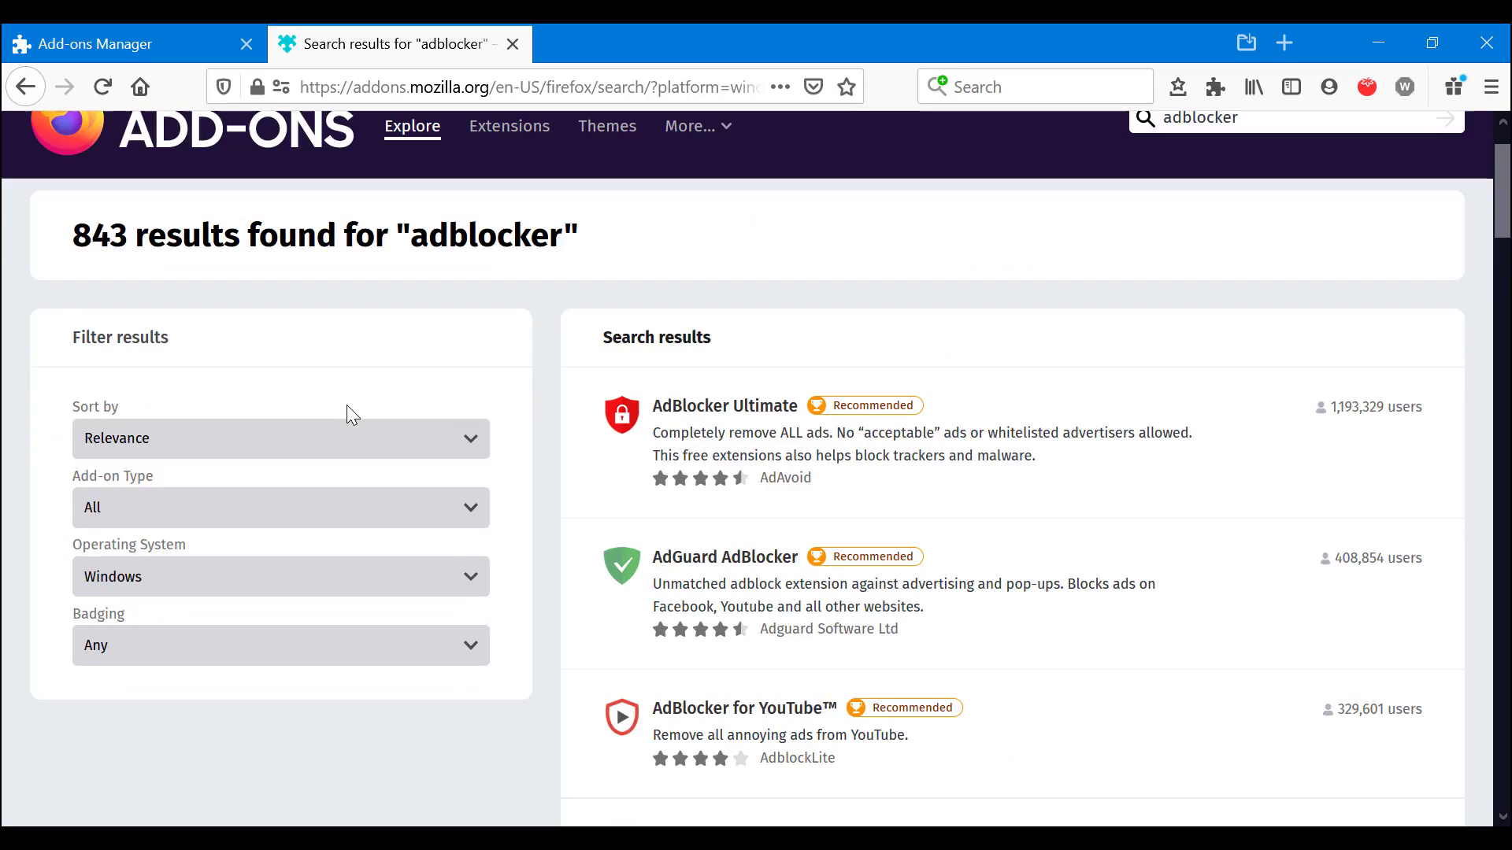
# Sort the adblocker results by Most Users so Adblock Plus comes first
pyautogui.click(429, 401)
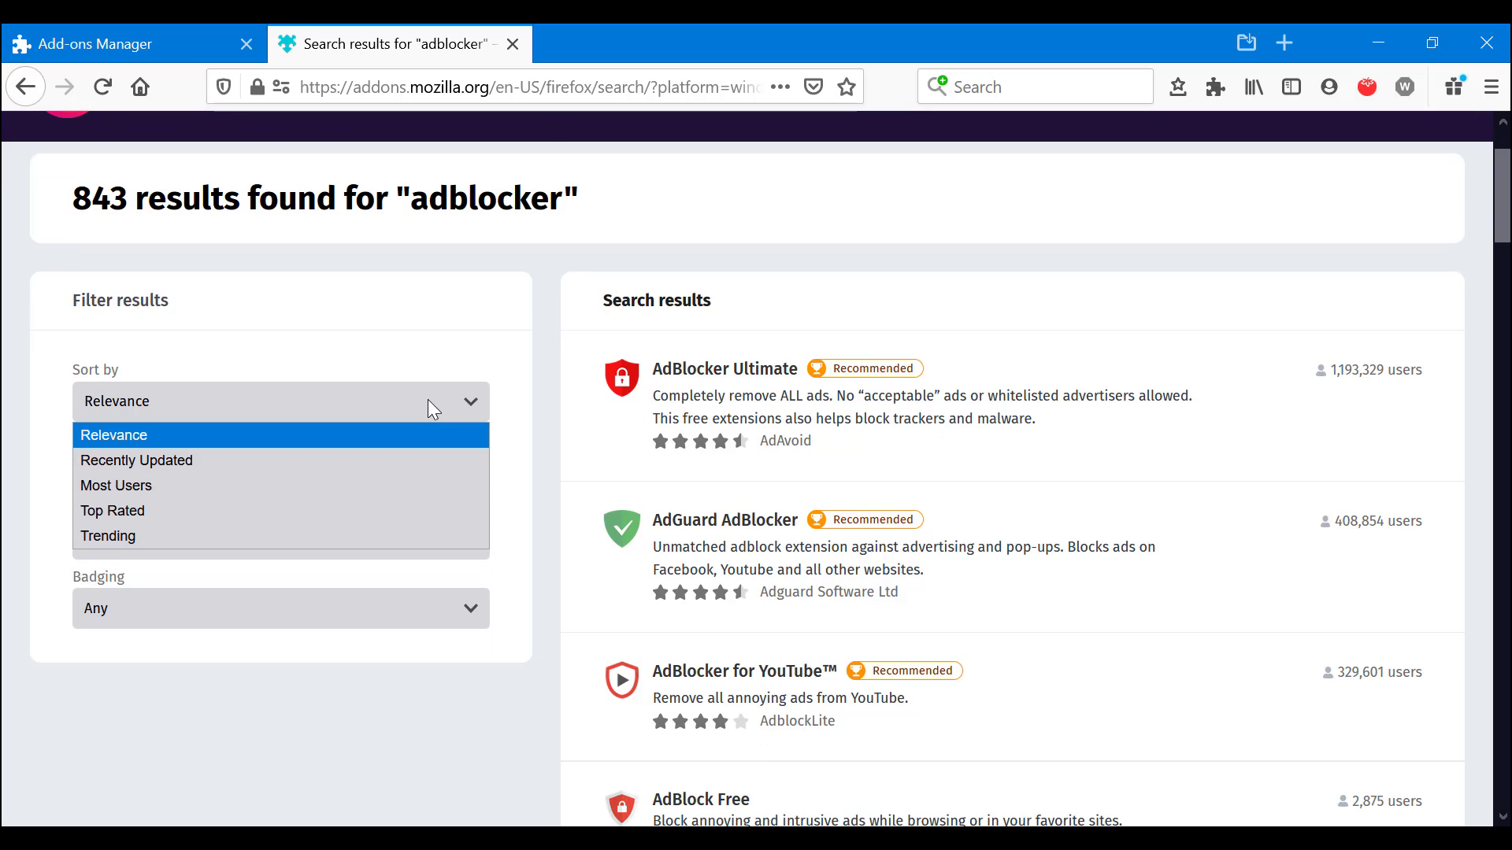
pyautogui.click(178, 508)
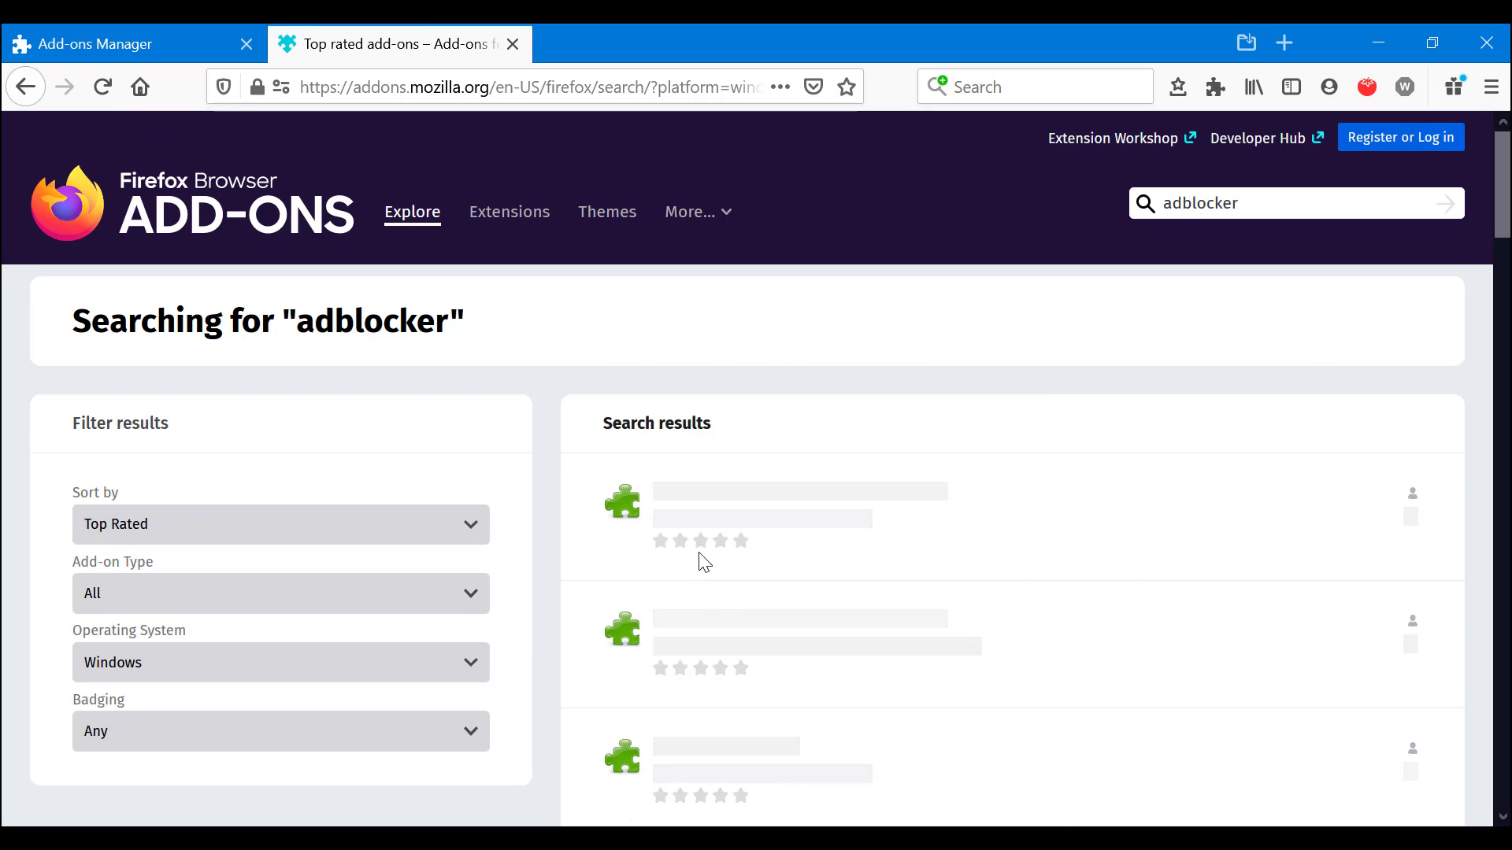
pyautogui.press('Up')
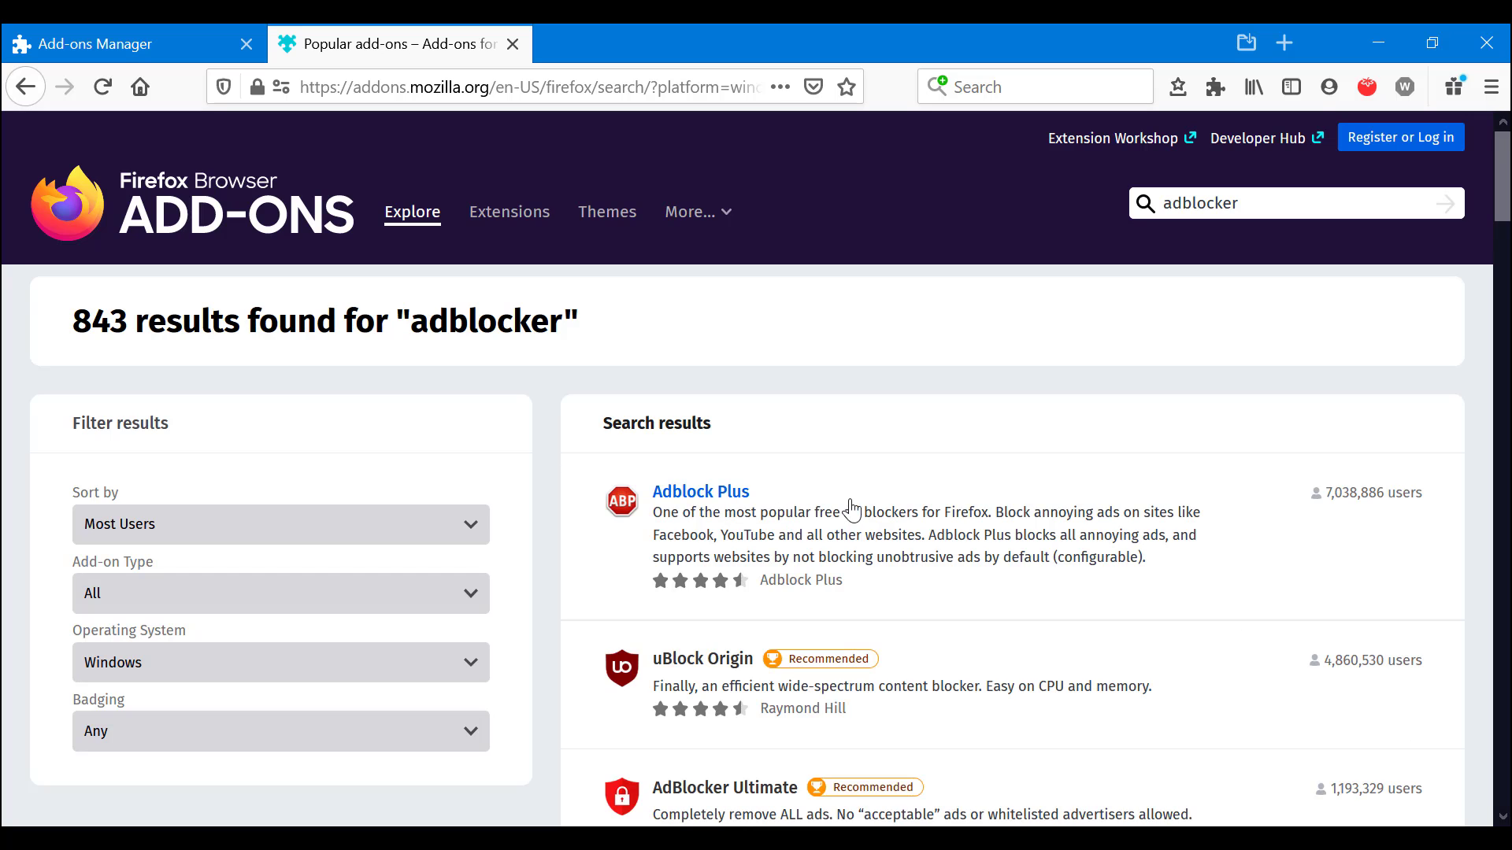
pyautogui.scroll(-1, 919, 515)
pyautogui.scroll(-1, 919, 515)
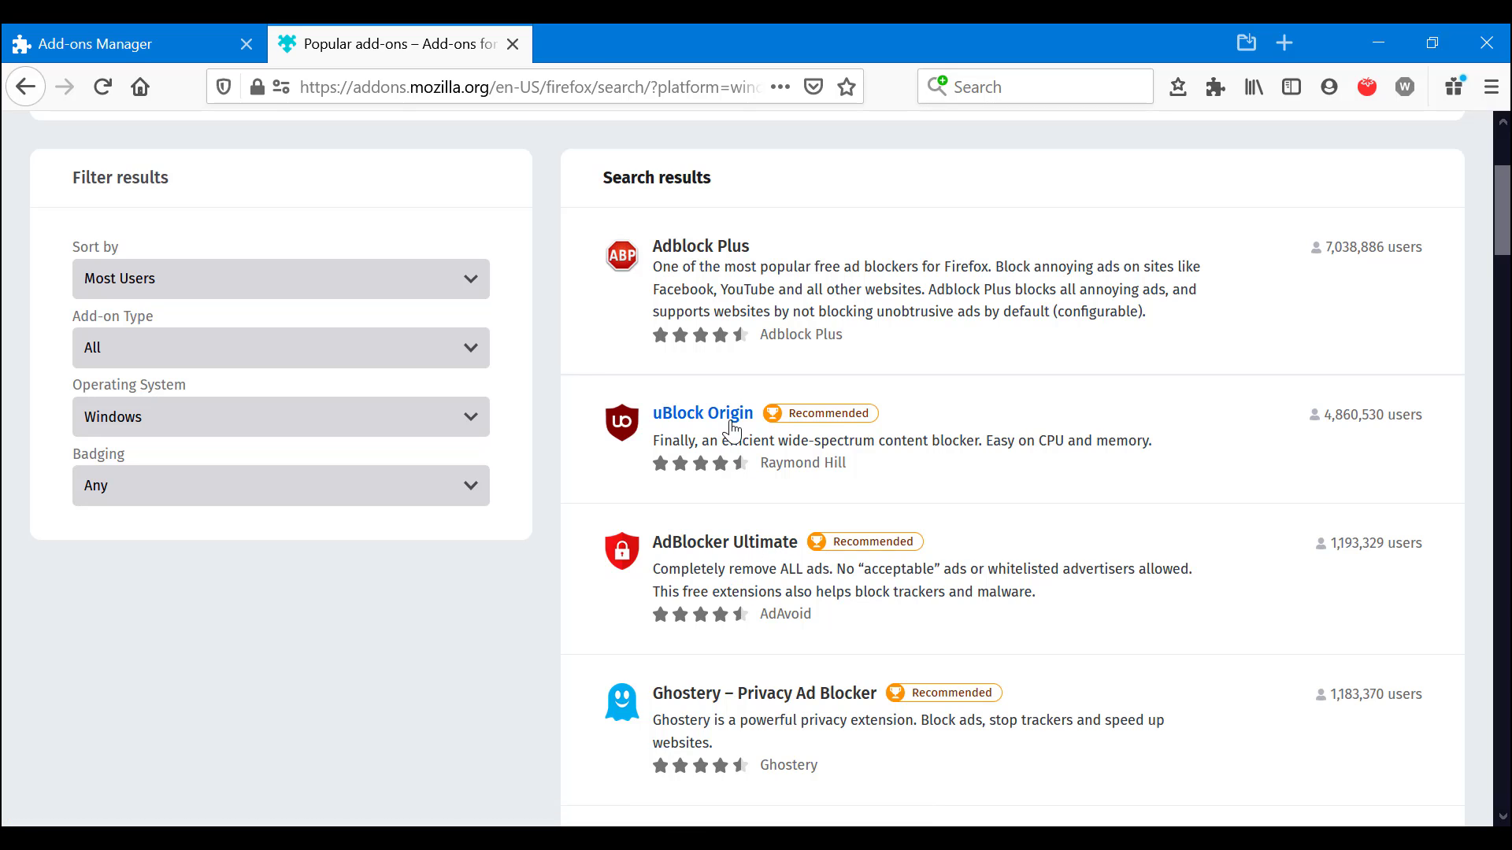
# Install Adblock Plus from its add-on page, granting the requested permissions
pyautogui.click(744, 256)
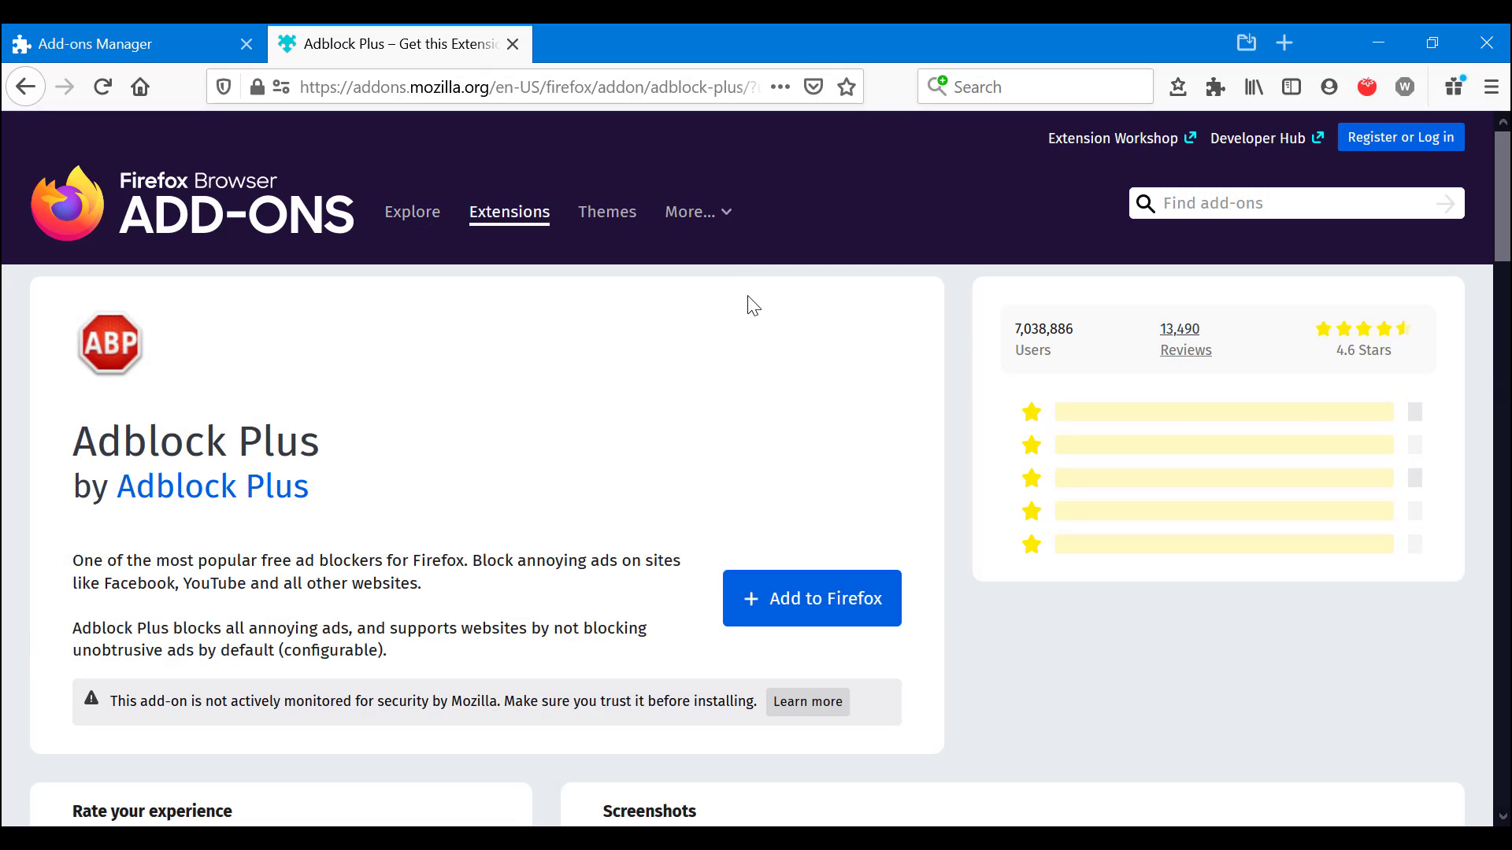
pyautogui.scroll(-3, 763, 371)
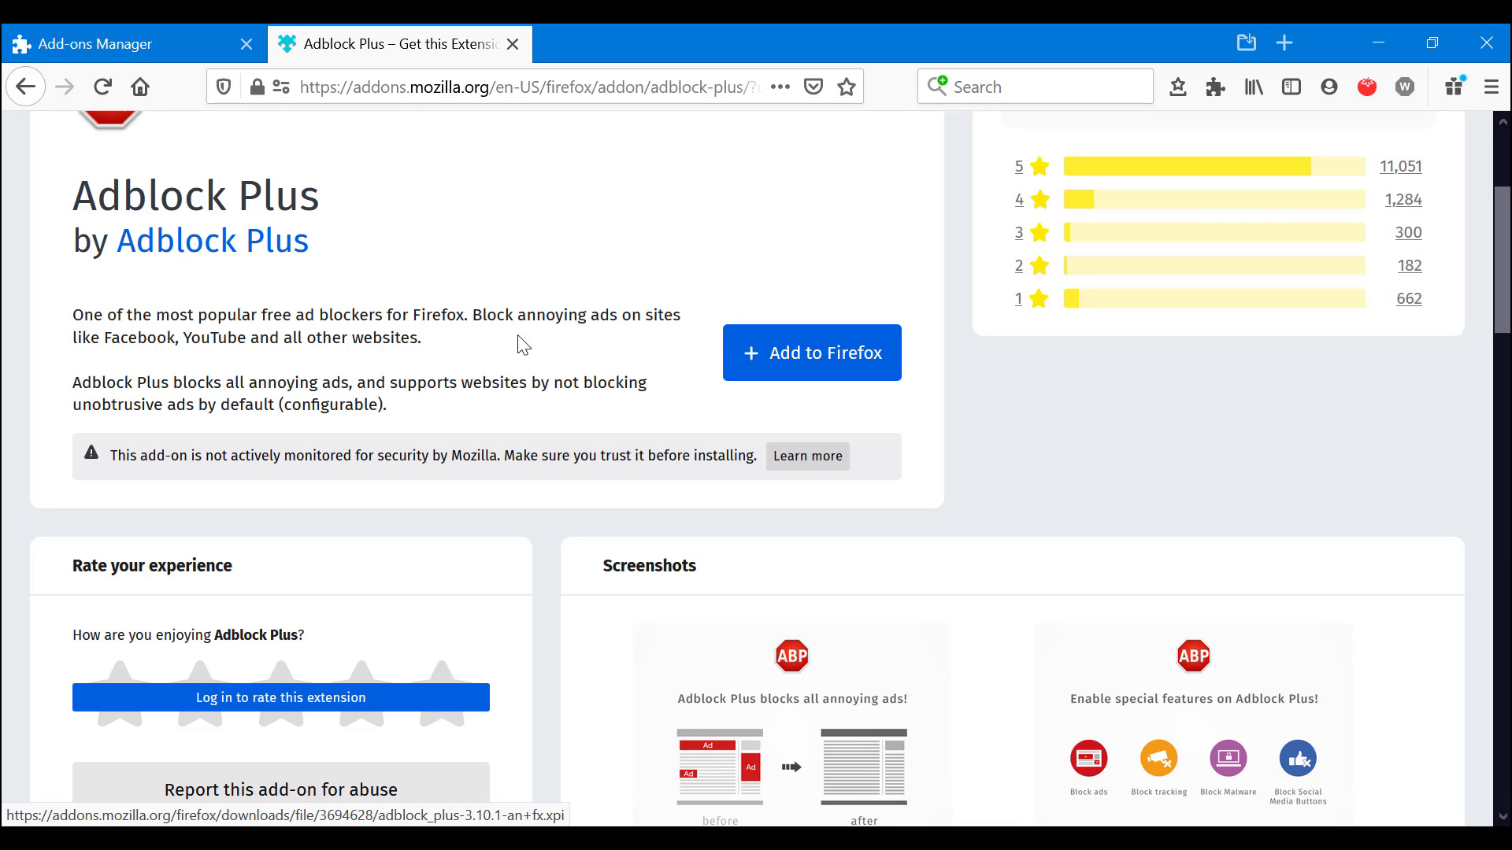
pyautogui.click(808, 370)
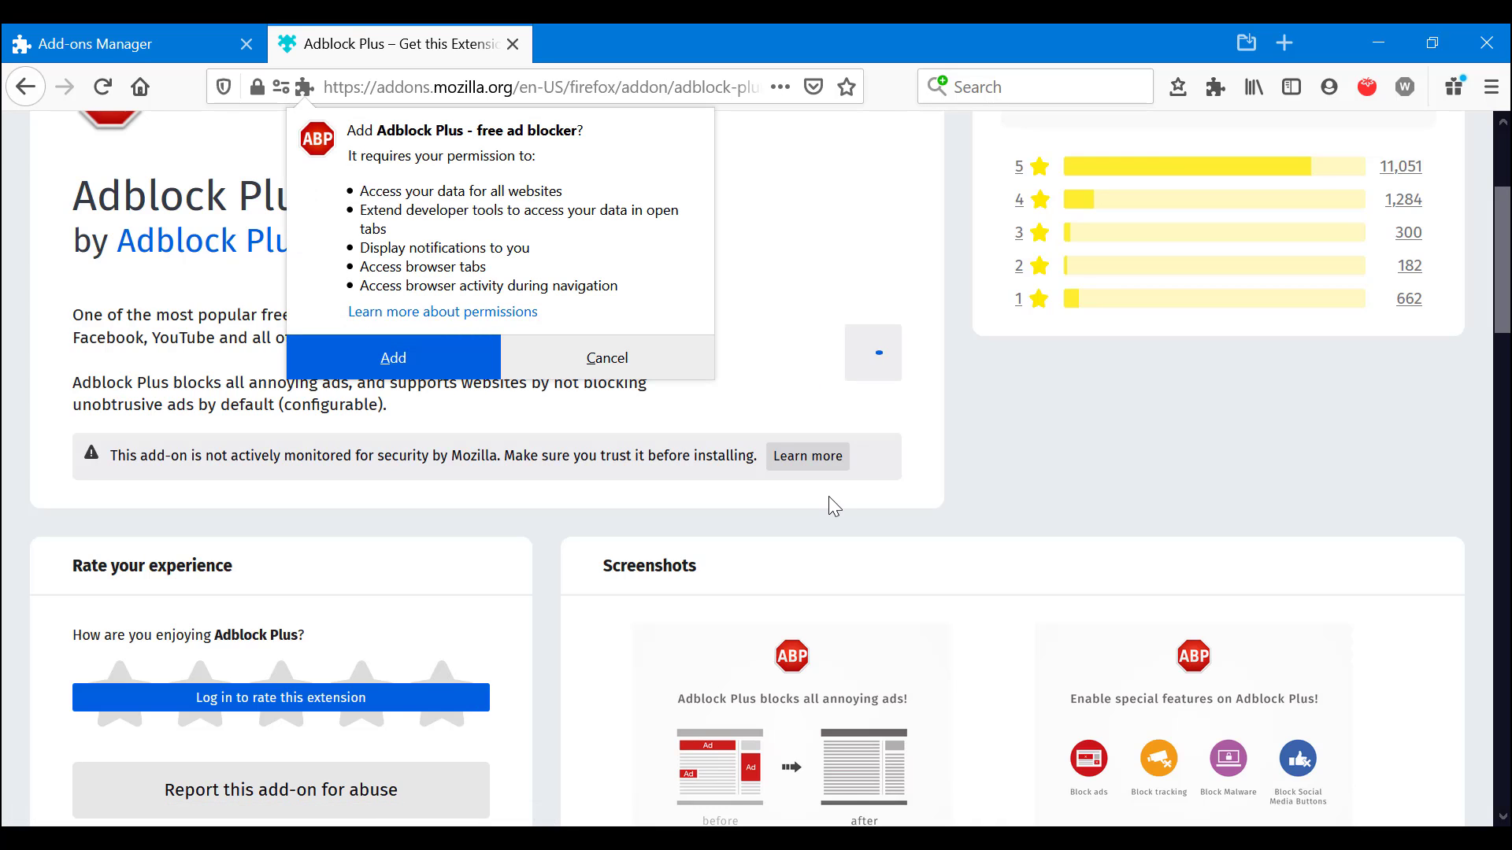
pyautogui.click(388, 355)
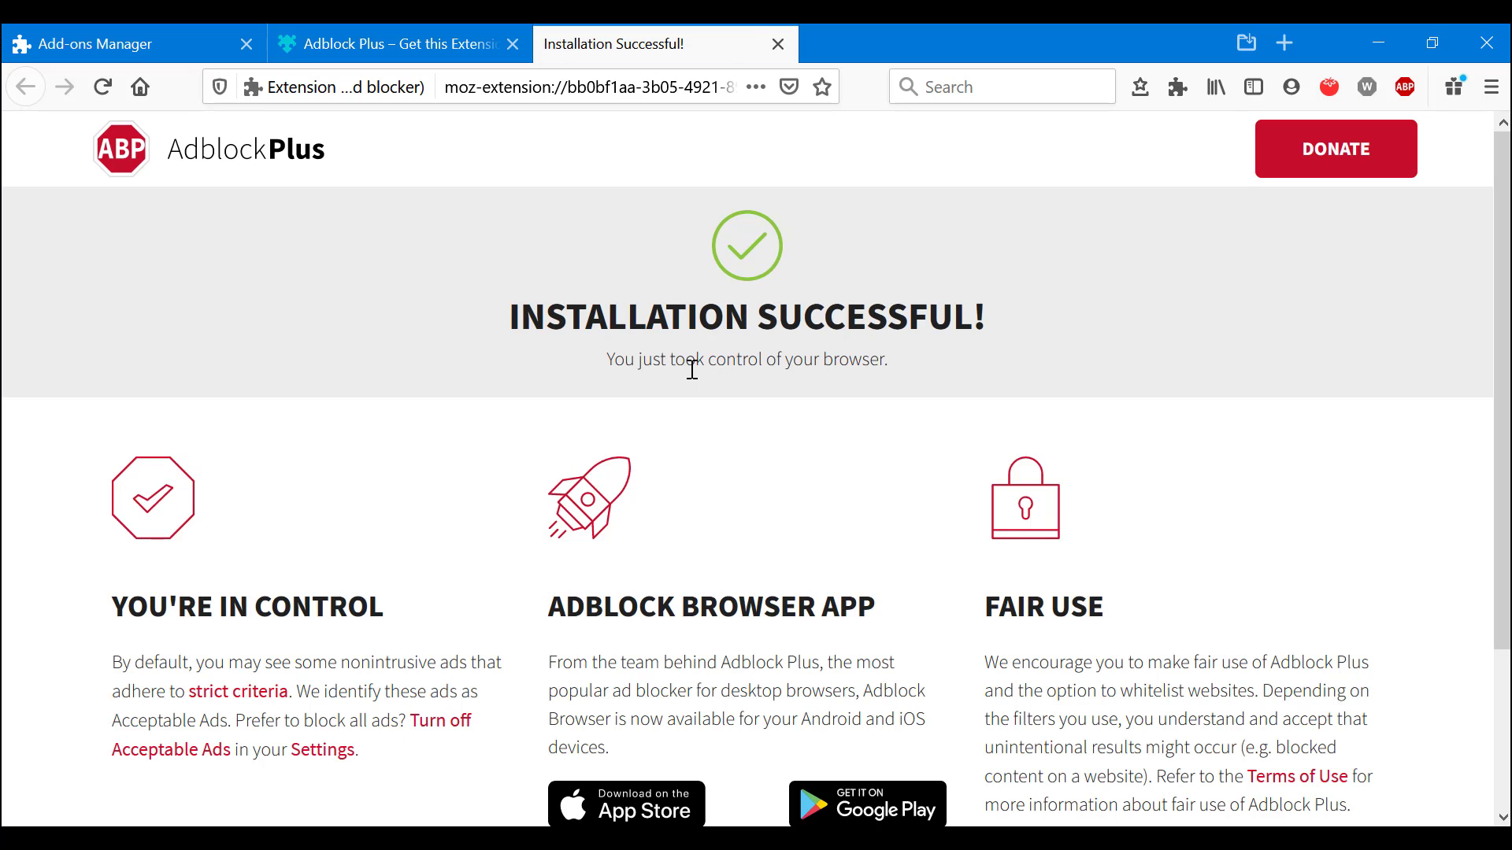
pyautogui.scroll(-3, 822, 354)
pyautogui.scroll(3, 824, 339)
pyautogui.click(1283, 52)
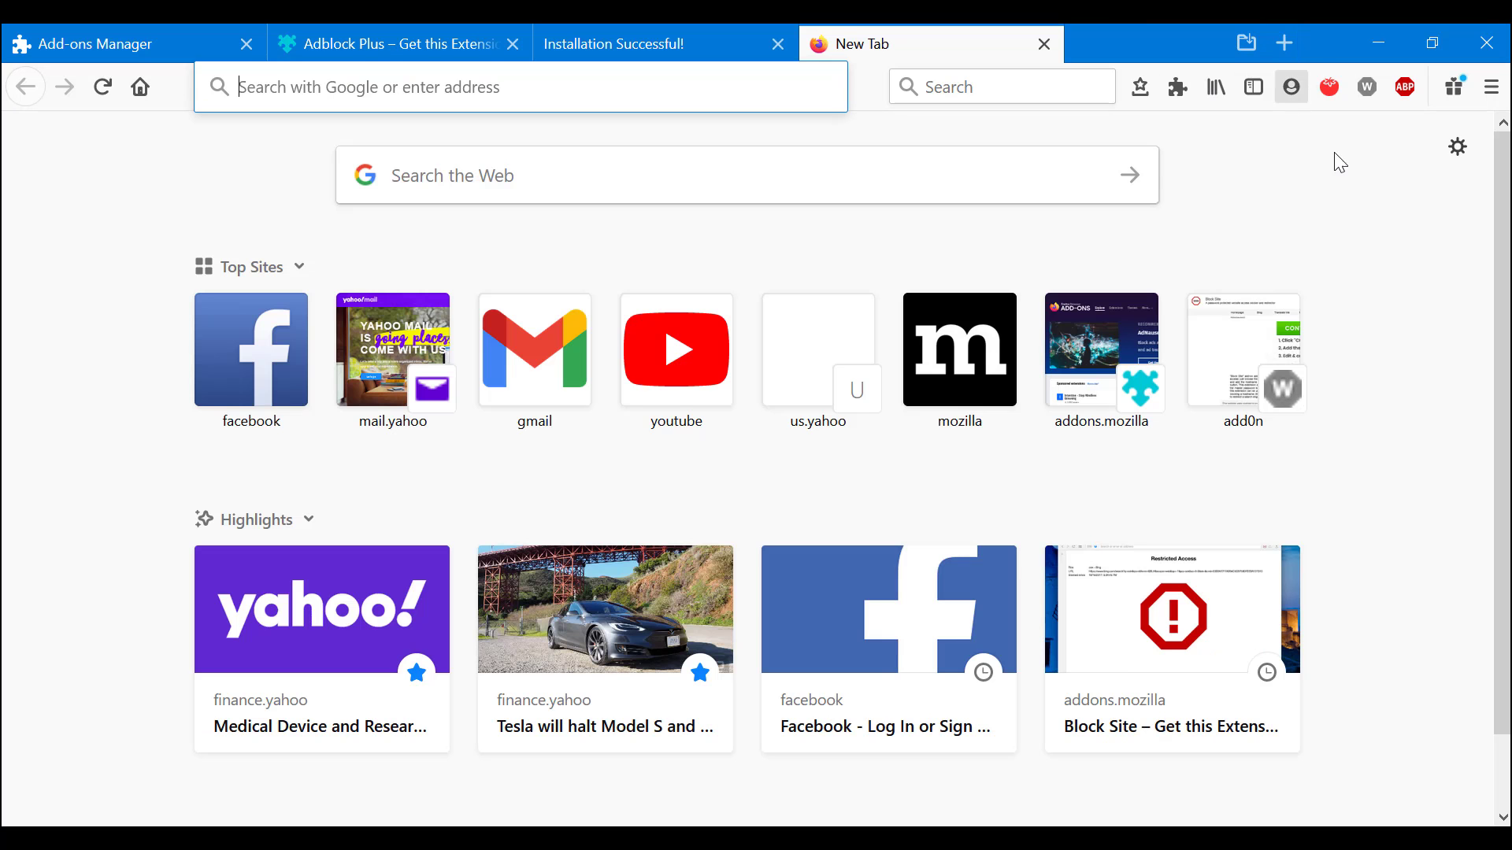
pyautogui.click(1416, 85)
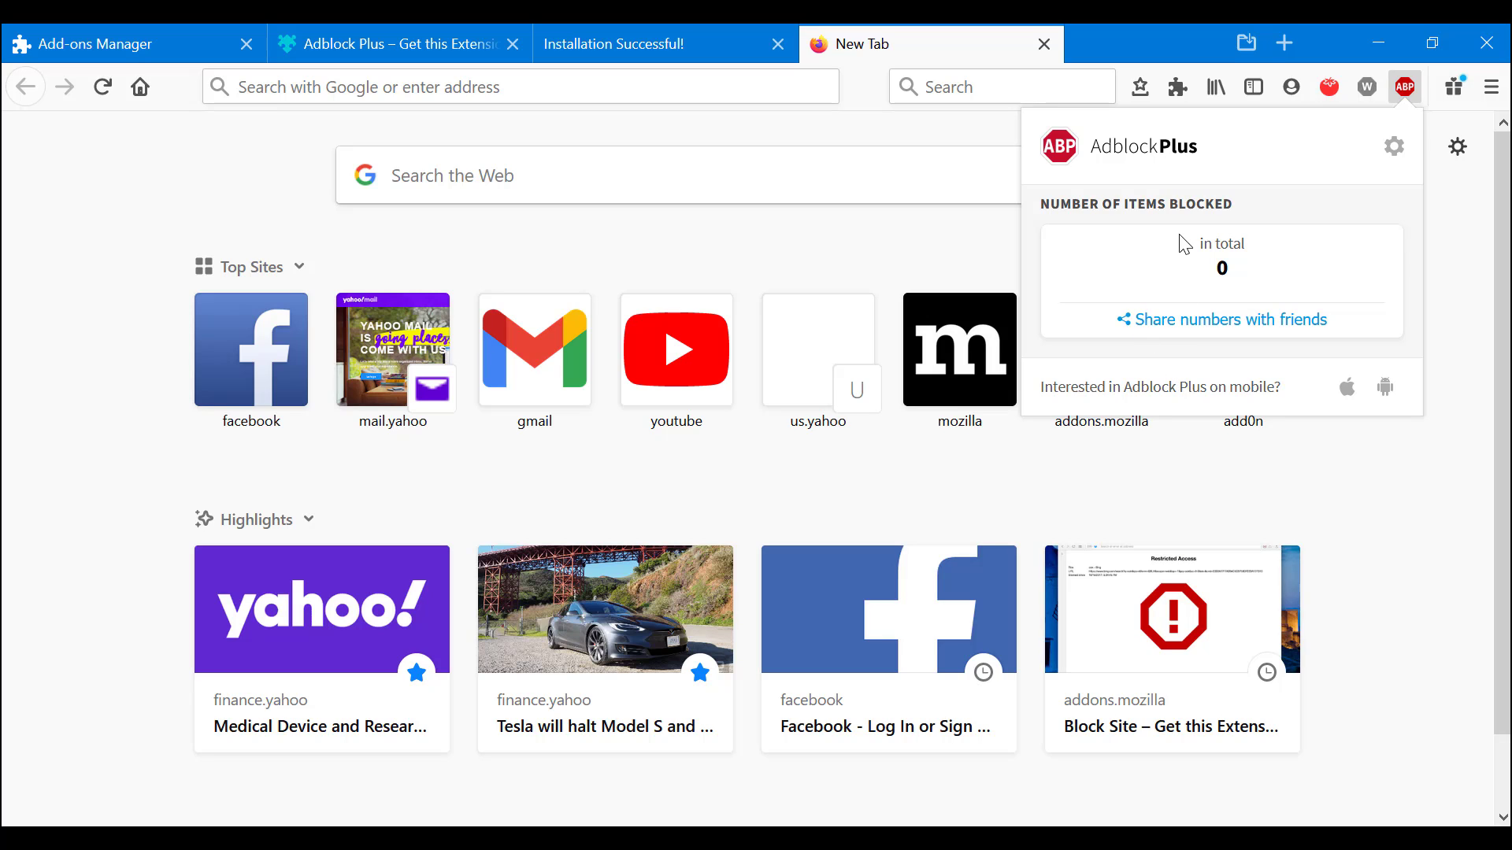
pyautogui.click(165, 233)
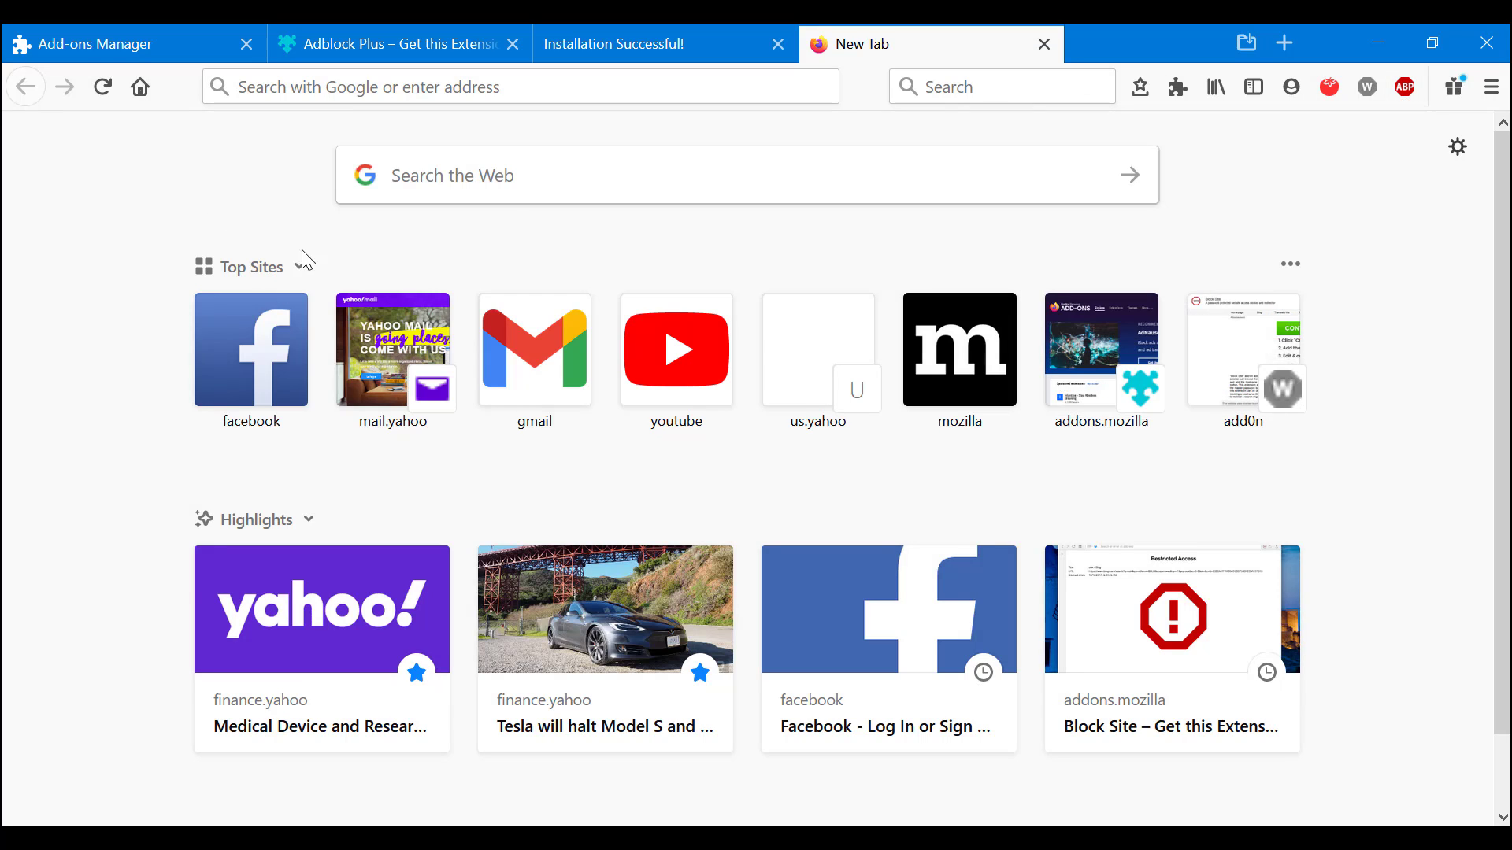
# Navigate the new tab to yahoo.com
pyautogui.click(741, 81)
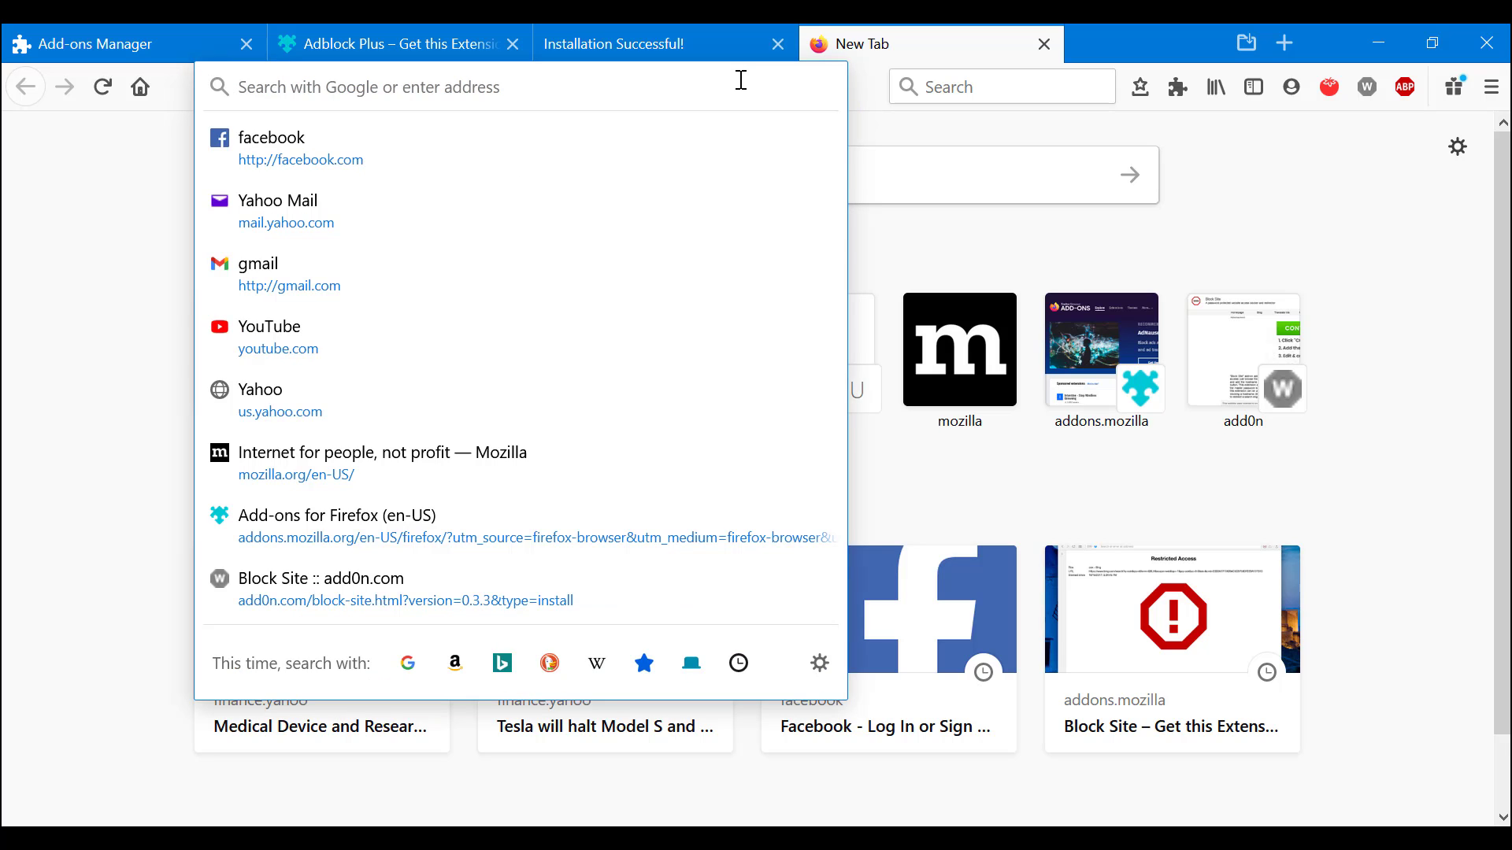
pyautogui.write('yahoo.com')
pyautogui.press('Return')
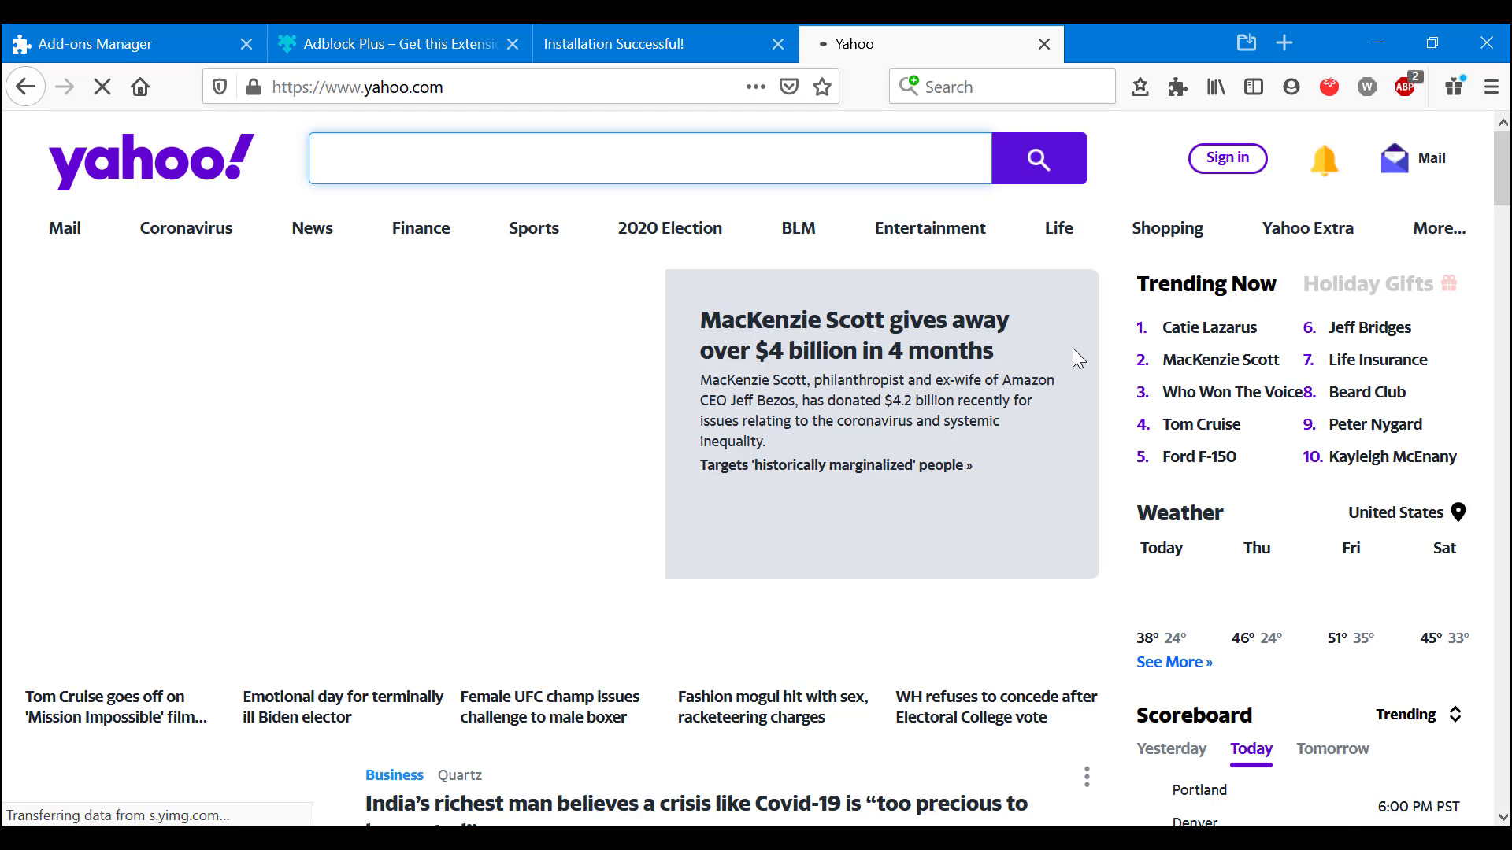
pyautogui.scroll(-2, 944, 398)
pyautogui.scroll(-1, 855, 425)
pyautogui.scroll(-2, 855, 426)
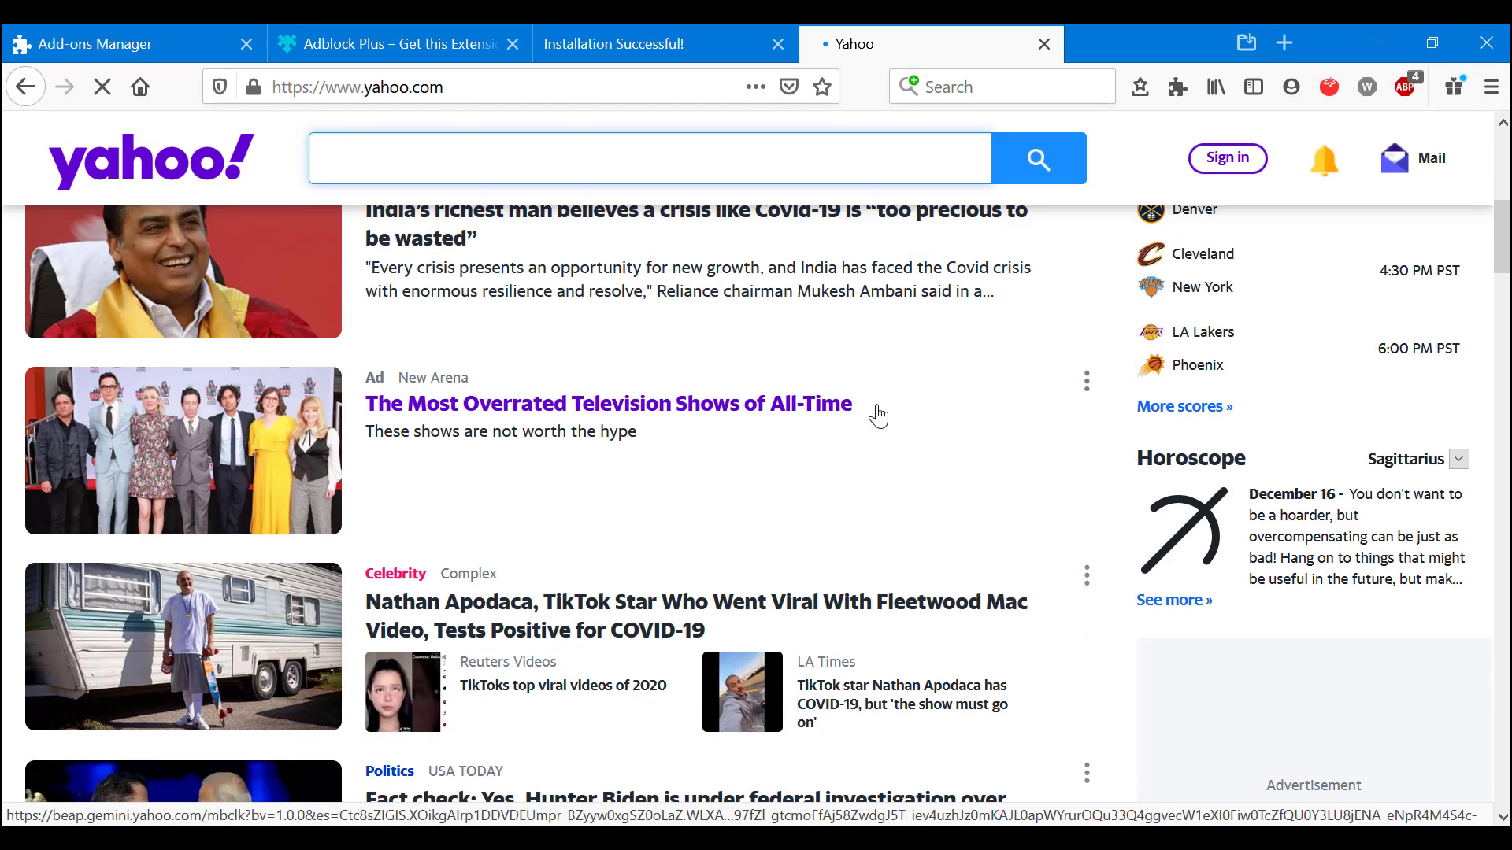
# View the Adblock Plus popup showing 14 items blocked on yahoo.com, then close it
pyautogui.click(1406, 87)
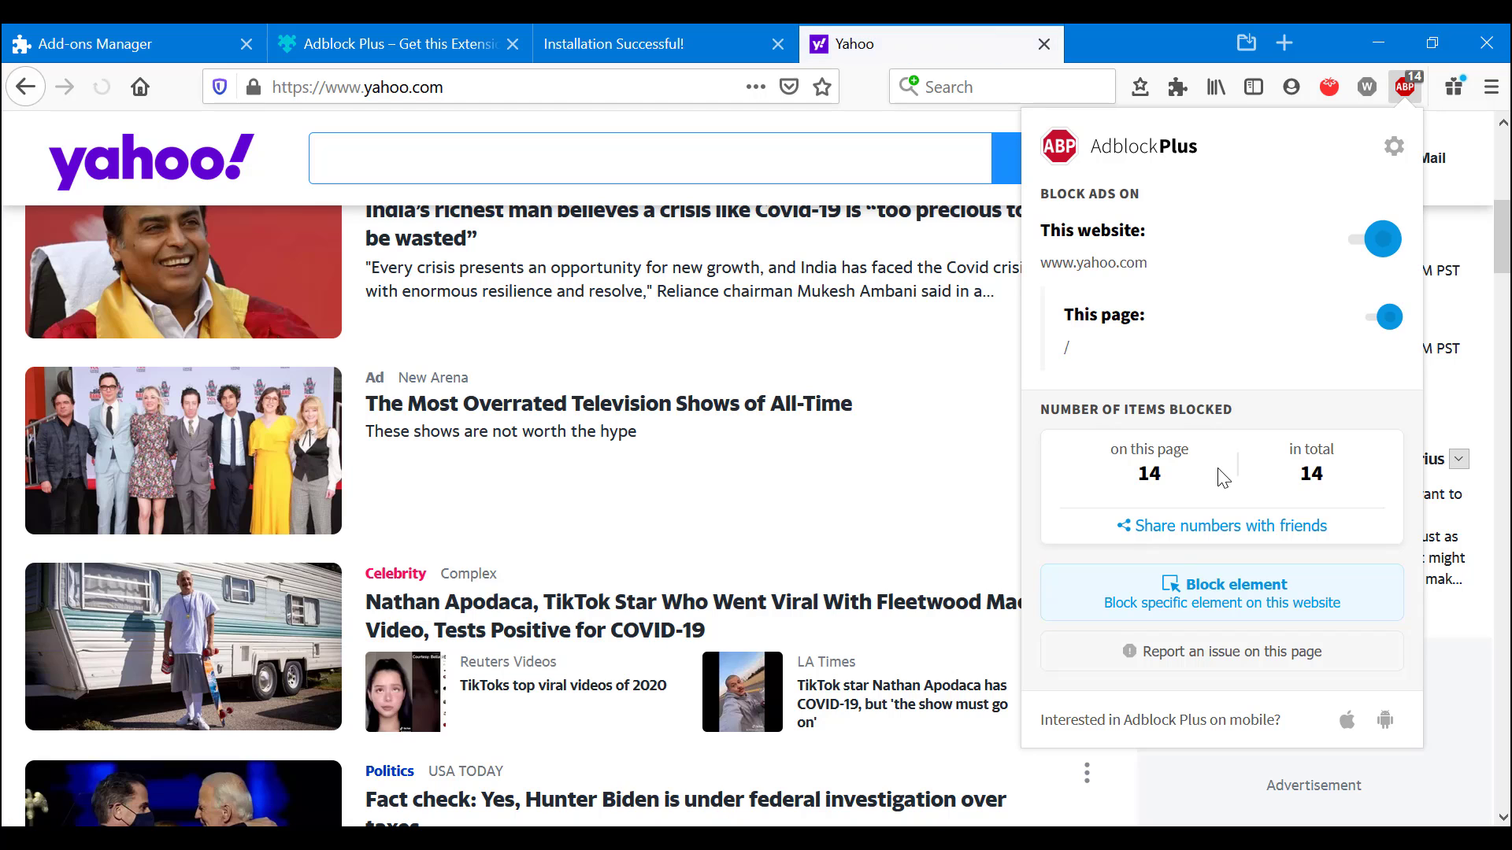
pyautogui.click(1503, 236)
pyautogui.moveTo(1502, 237)
pyautogui.mouseDown()
pyautogui.moveTo(1507, 415)
pyautogui.moveTo(1498, 170)
pyautogui.mouseUp()
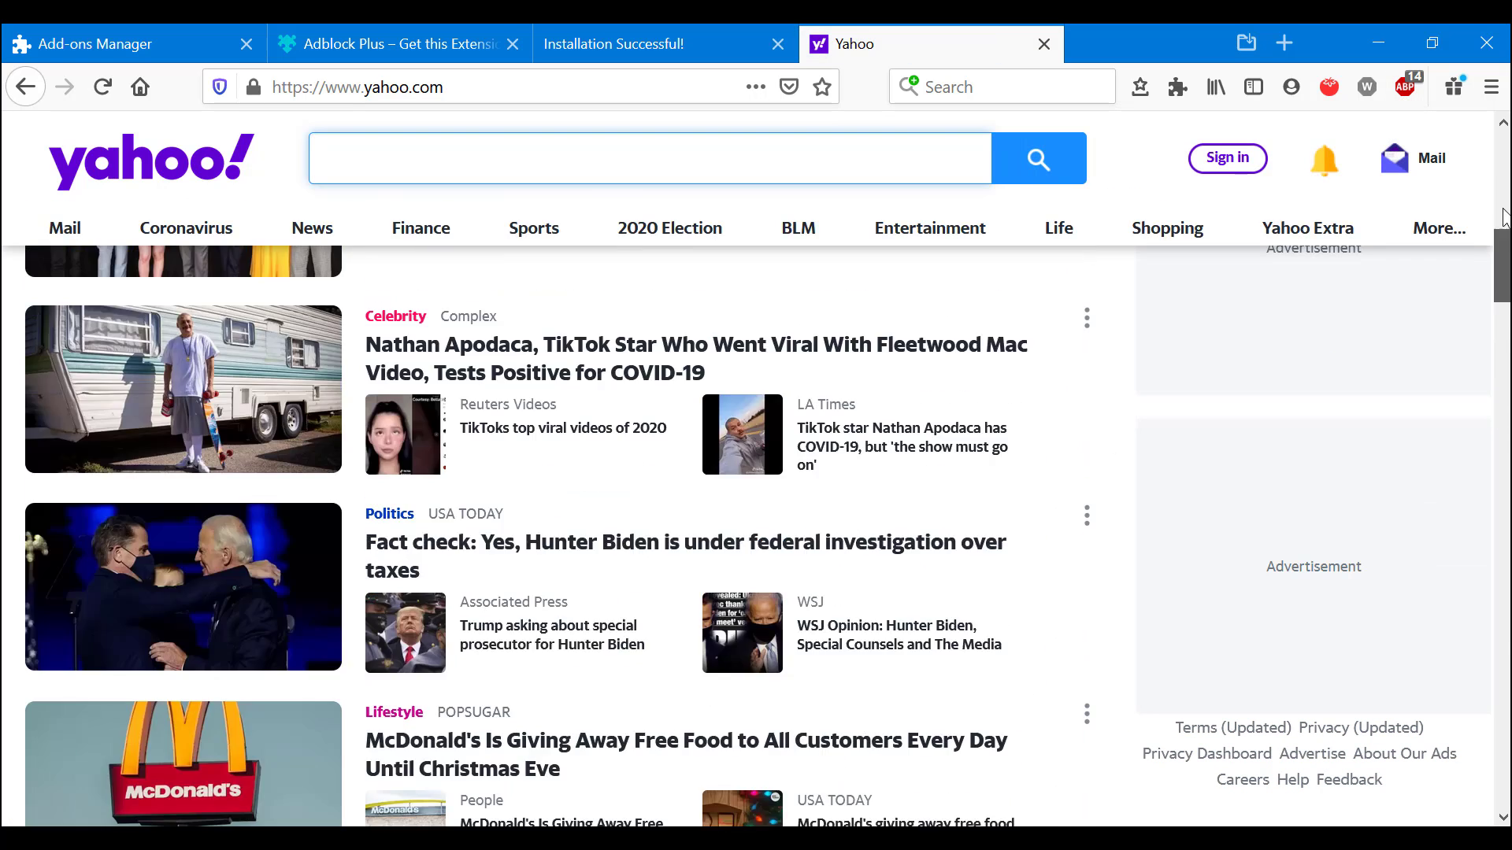